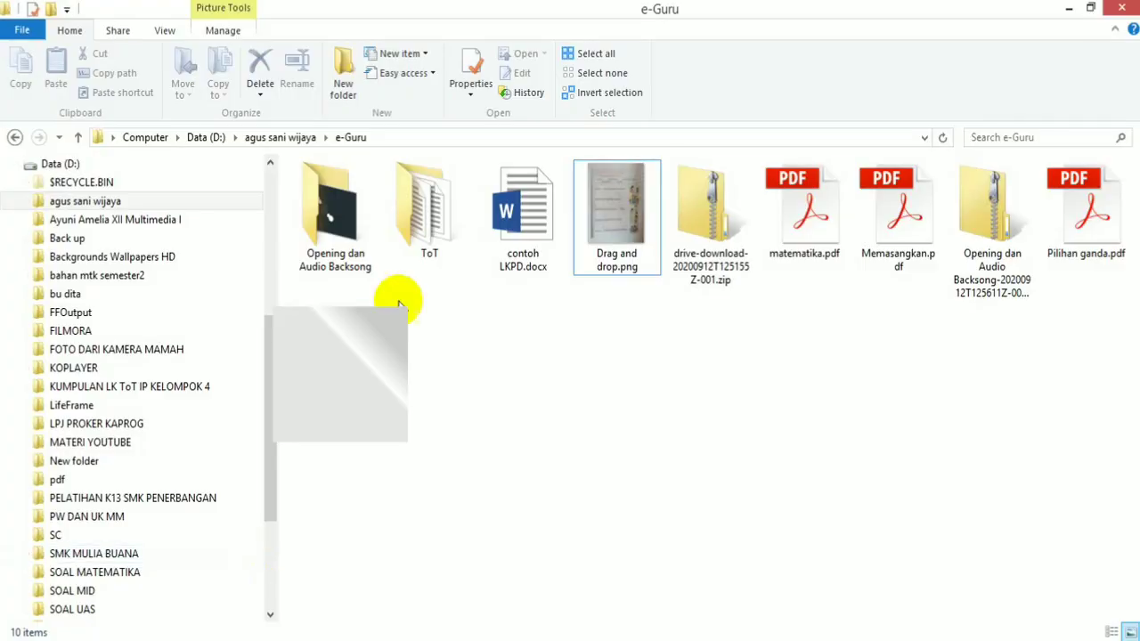
Select the contoh LKPD.docx file in the e-Guru folder
{"action": "left_click", "coordinate": [506, 245]}
Open contoh LKPD.docx in Word and scroll down to the video prompt and section A
{"action": "double_click", "coordinate": [506, 245]}
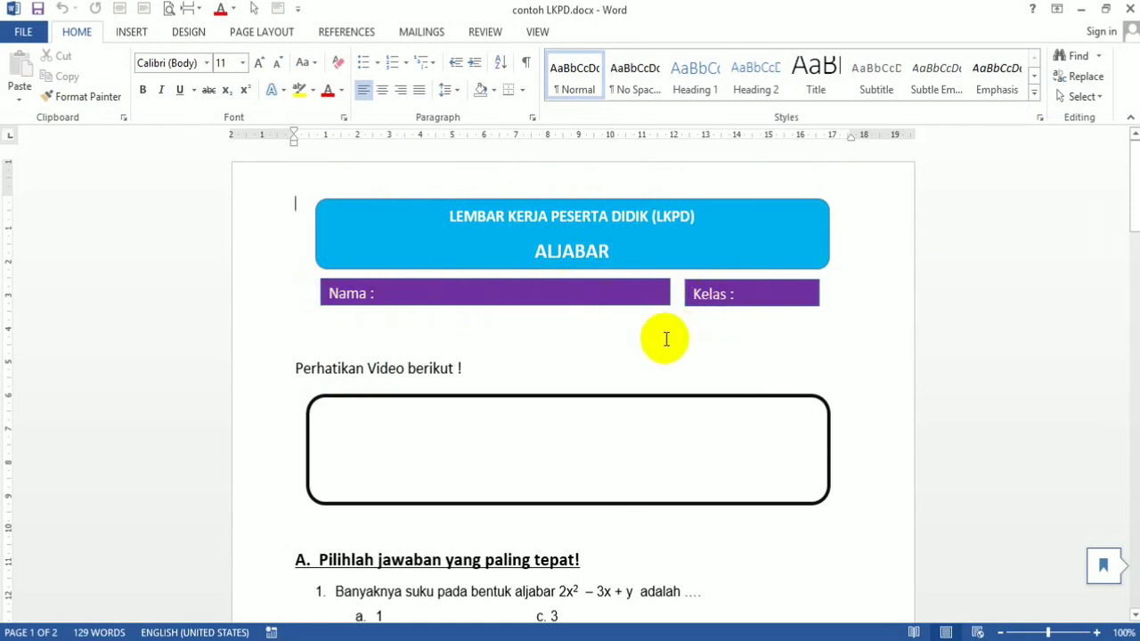
{"action": "scroll", "coordinate": [666, 339], "scroll_direction": "down", "scroll_amount": 1}
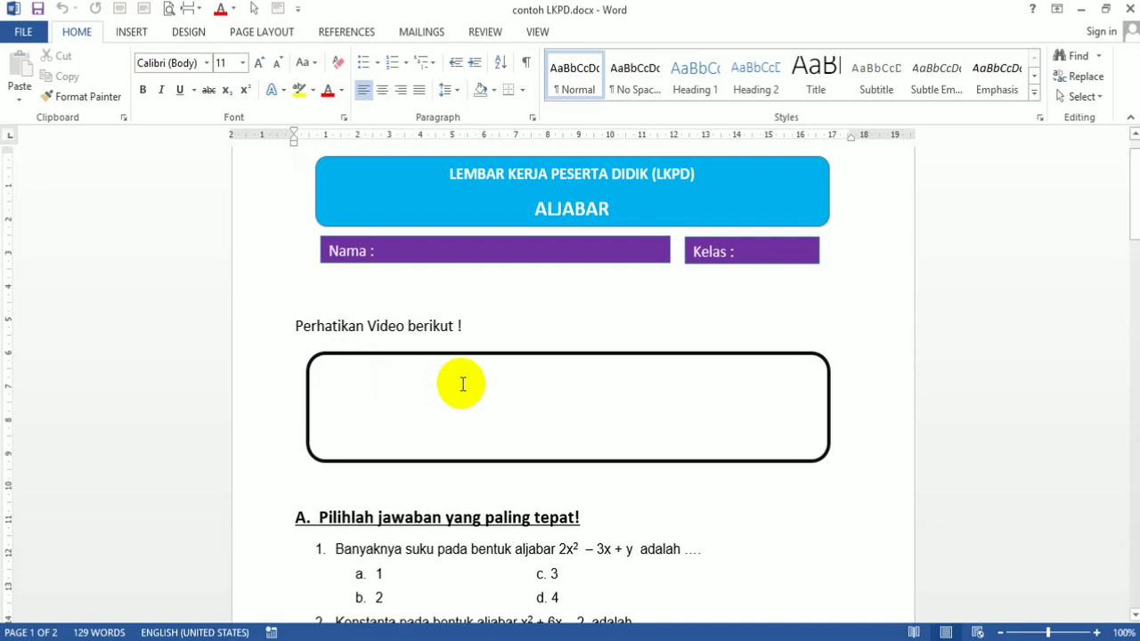
{"action": "scroll", "coordinate": [462, 384], "scroll_direction": "down", "scroll_amount": 1}
{"action": "scroll", "coordinate": [462, 384], "scroll_direction": "down", "scroll_amount": 1}
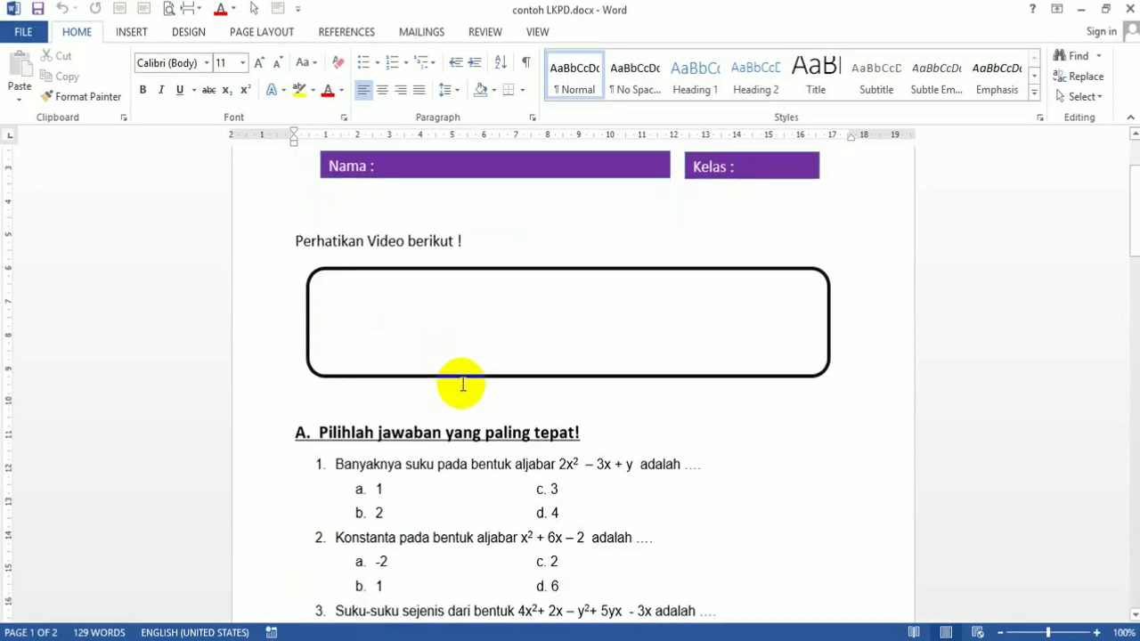
{"action": "scroll", "coordinate": [462, 384], "scroll_direction": "down", "scroll_amount": 1}
{"action": "scroll", "coordinate": [461, 382], "scroll_direction": "down", "scroll_amount": 1}
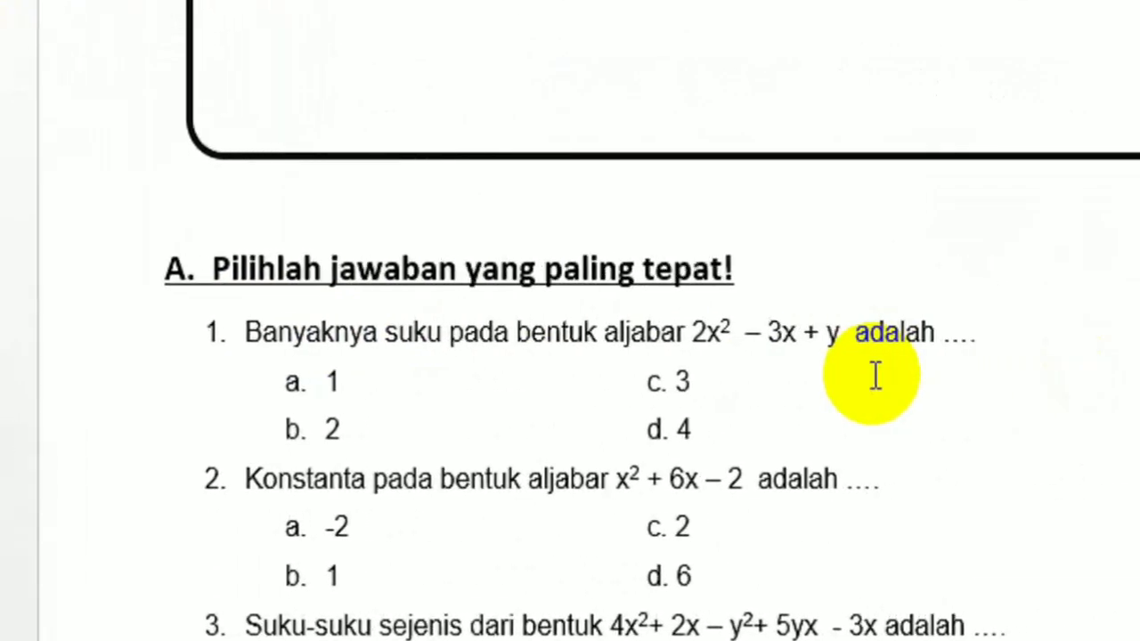
{"action": "scroll", "coordinate": [860, 376], "scroll_direction": "down", "scroll_amount": 1}
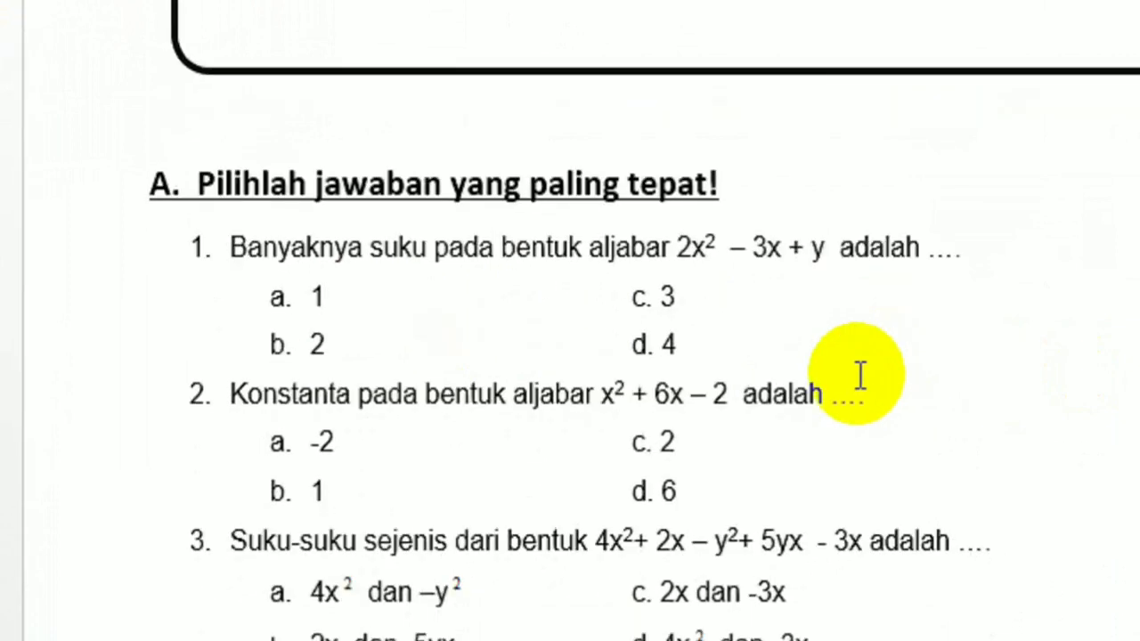
{"action": "scroll", "coordinate": [861, 376], "scroll_direction": "down", "scroll_amount": 1}
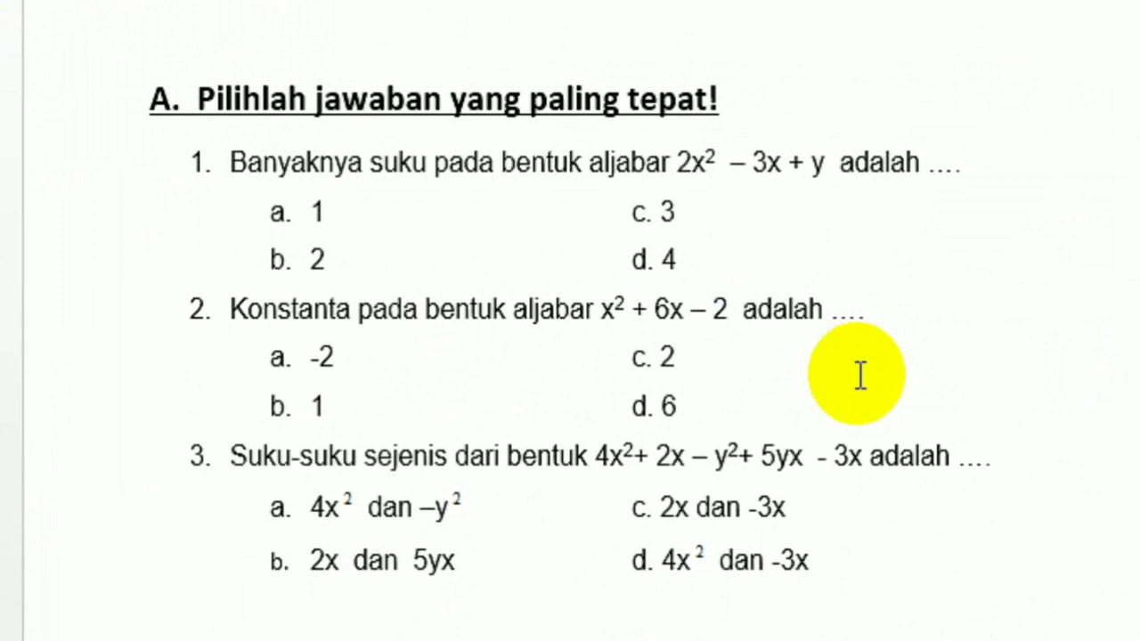
{"action": "scroll", "coordinate": [861, 376], "scroll_direction": "down", "scroll_amount": 2}
{"action": "scroll", "coordinate": [861, 376], "scroll_direction": "down", "scroll_amount": 1}
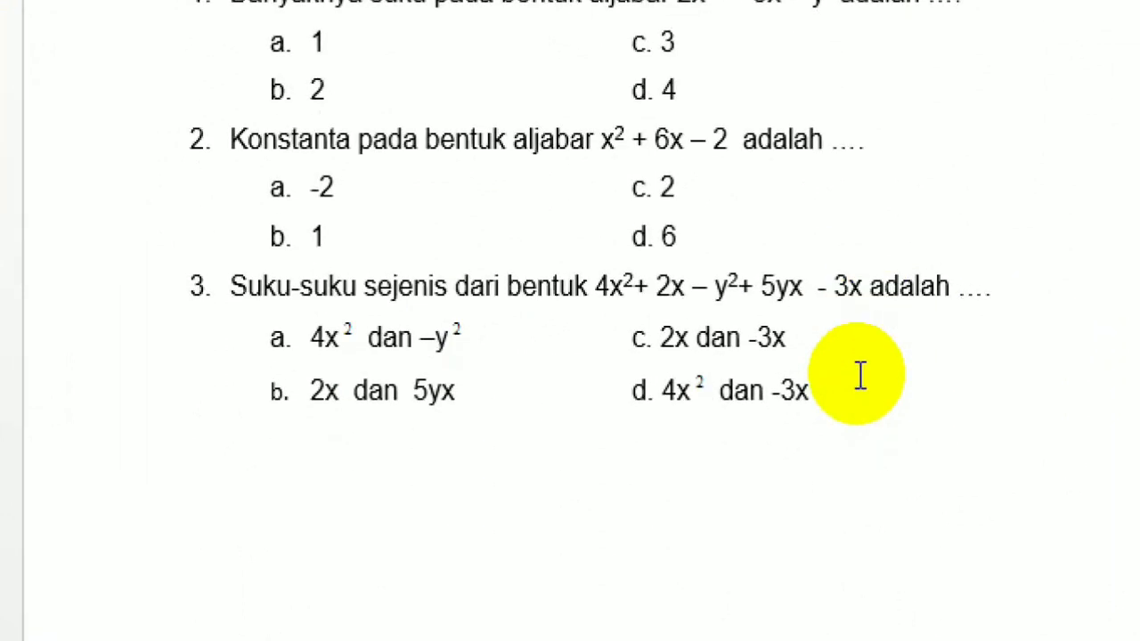
{"action": "scroll", "coordinate": [860, 376], "scroll_direction": "down", "scroll_amount": 1}
{"action": "scroll", "coordinate": [861, 375], "scroll_direction": "down", "scroll_amount": 1}
{"action": "scroll", "coordinate": [860, 376], "scroll_direction": "down", "scroll_amount": 1}
{"action": "scroll", "coordinate": [861, 376], "scroll_direction": "down", "scroll_amount": 1}
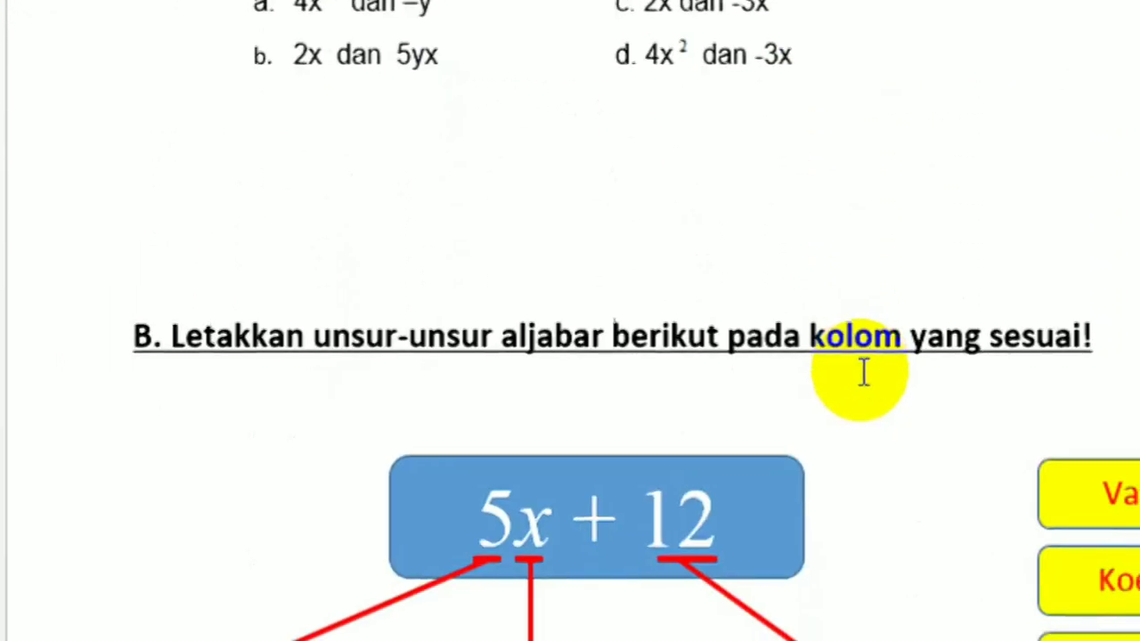
{"action": "scroll", "coordinate": [860, 372], "scroll_direction": "down", "scroll_amount": 1}
{"action": "scroll", "coordinate": [860, 372], "scroll_direction": "down", "scroll_amount": 1}
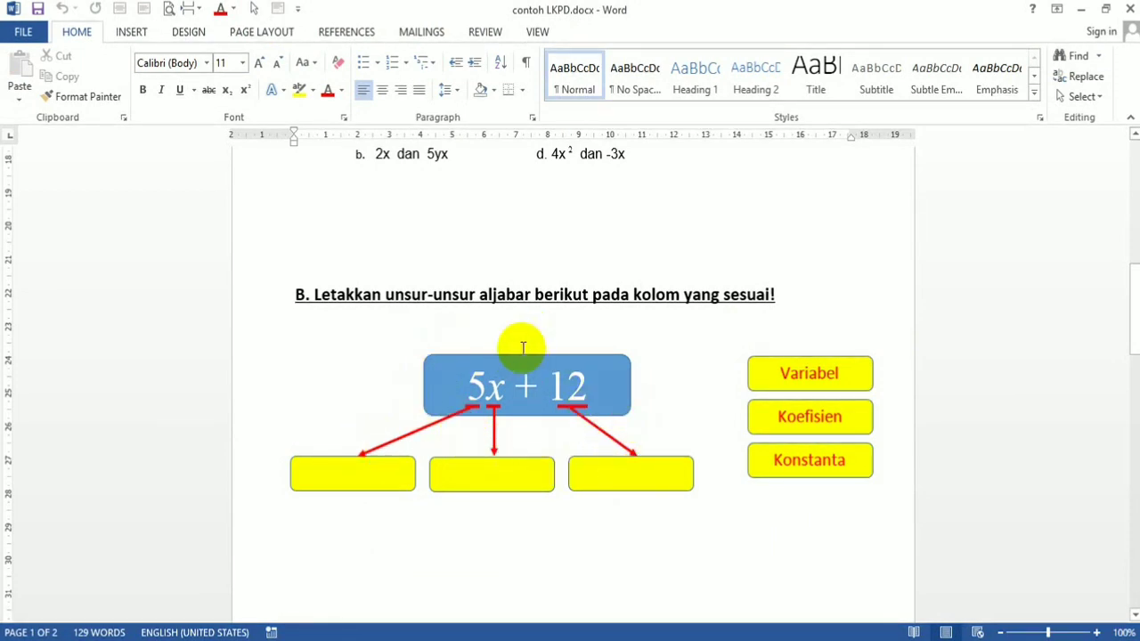
{"action": "scroll", "coordinate": [523, 347], "scroll_direction": "down", "scroll_amount": 1}
{"action": "scroll", "coordinate": [523, 348], "scroll_direction": "down", "scroll_amount": 1}
{"action": "scroll", "coordinate": [523, 347], "scroll_direction": "down", "scroll_amount": 2}
{"action": "scroll", "coordinate": [523, 348], "scroll_direction": "down", "scroll_amount": 2}
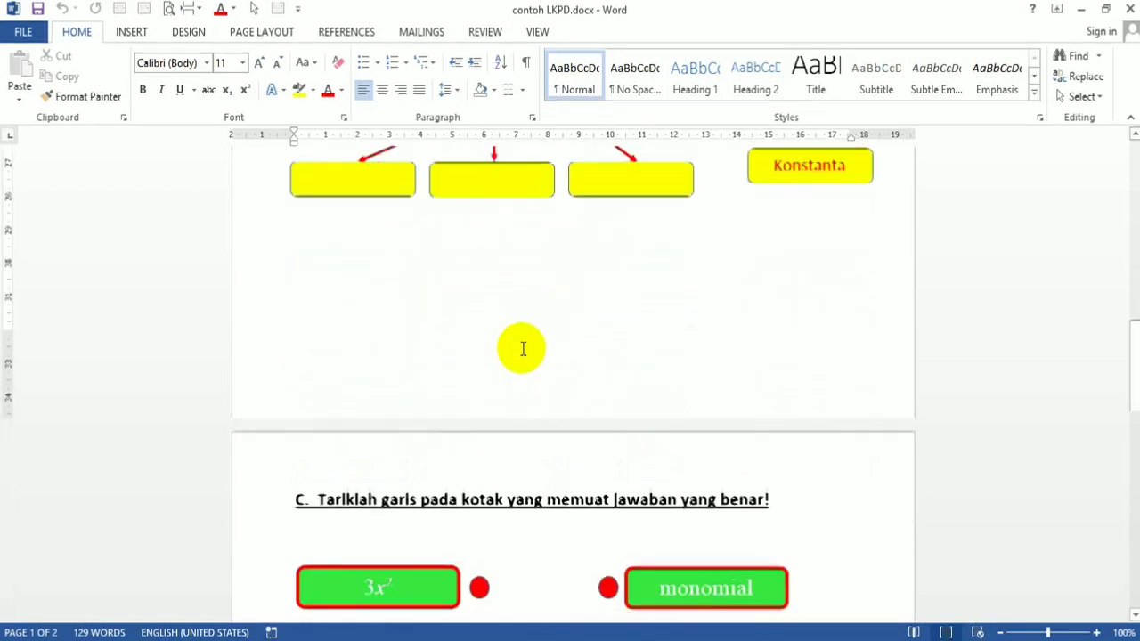
{"action": "scroll", "coordinate": [523, 348], "scroll_direction": "down", "scroll_amount": 2}
{"action": "scroll", "coordinate": [523, 348], "scroll_direction": "down", "scroll_amount": 1}
{"action": "scroll", "coordinate": [523, 348], "scroll_direction": "down", "scroll_amount": 1}
{"action": "scroll", "coordinate": [523, 349], "scroll_direction": "down", "scroll_amount": 2}
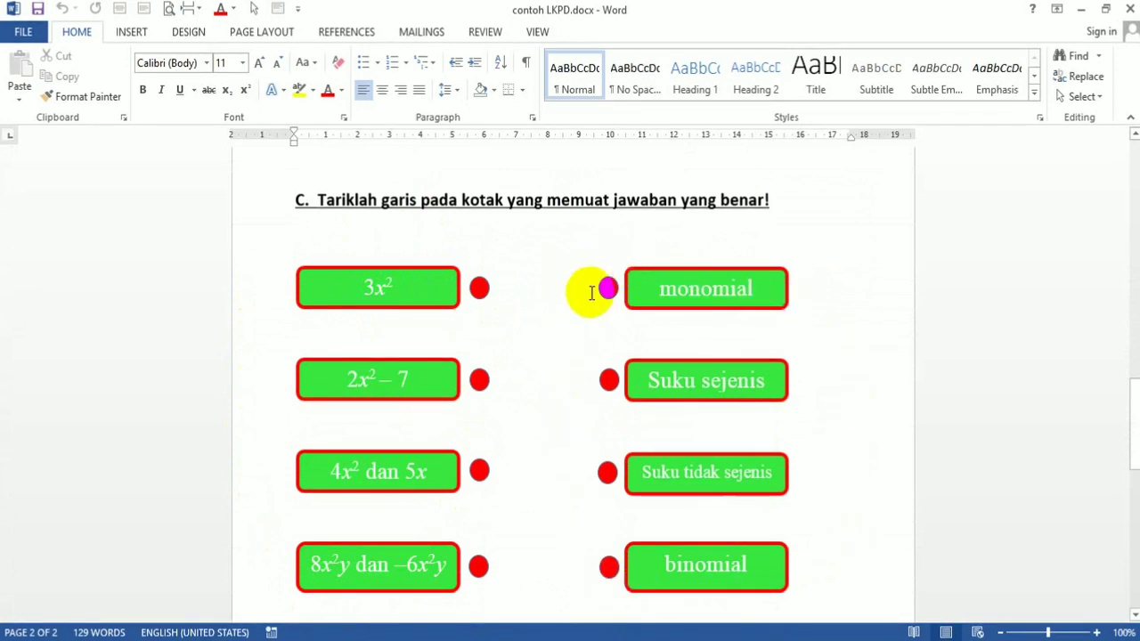
{"action": "scroll", "coordinate": [591, 300], "scroll_direction": "down", "scroll_amount": 1}
{"action": "scroll", "coordinate": [591, 299], "scroll_direction": "down", "scroll_amount": 1}
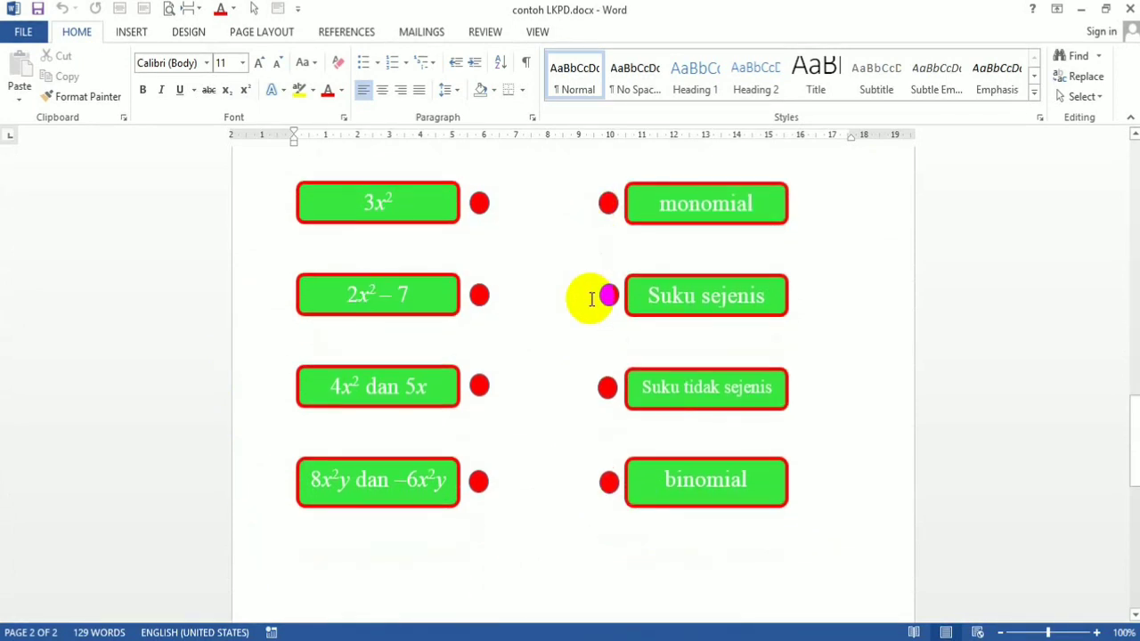
{"action": "scroll", "coordinate": [592, 299], "scroll_direction": "up", "scroll_amount": 2}
{"action": "scroll", "coordinate": [592, 299], "scroll_direction": "up", "scroll_amount": 2}
{"action": "scroll", "coordinate": [592, 299], "scroll_direction": "up", "scroll_amount": 1}
{"action": "scroll", "coordinate": [591, 300], "scroll_direction": "up", "scroll_amount": 2}
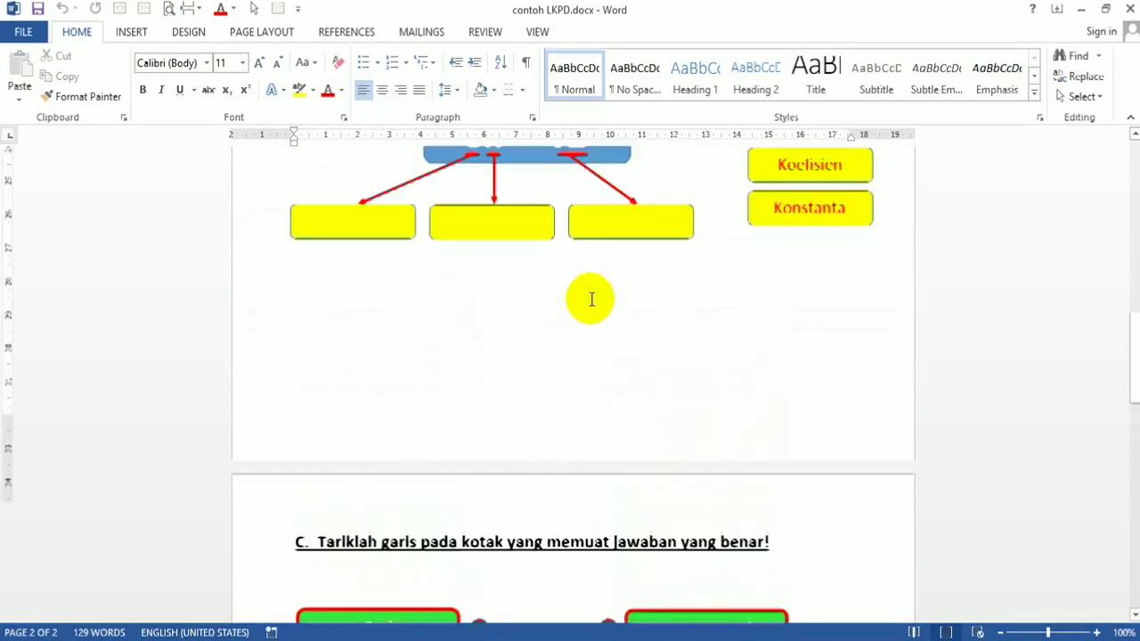
{"action": "scroll", "coordinate": [591, 299], "scroll_direction": "up", "scroll_amount": 1}
{"action": "scroll", "coordinate": [591, 299], "scroll_direction": "up", "scroll_amount": 2}
{"action": "scroll", "coordinate": [592, 299], "scroll_direction": "up", "scroll_amount": 2}
{"action": "scroll", "coordinate": [591, 299], "scroll_direction": "up", "scroll_amount": 3}
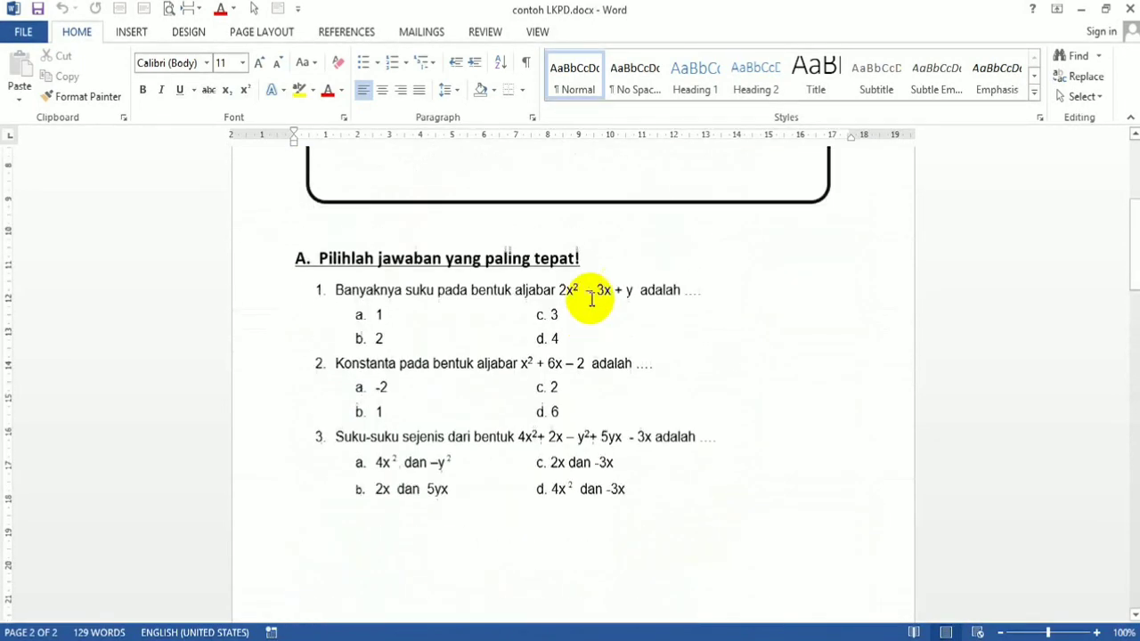
{"action": "scroll", "coordinate": [592, 299], "scroll_direction": "up", "scroll_amount": 1}
{"action": "scroll", "coordinate": [592, 300], "scroll_direction": "up", "scroll_amount": 2}
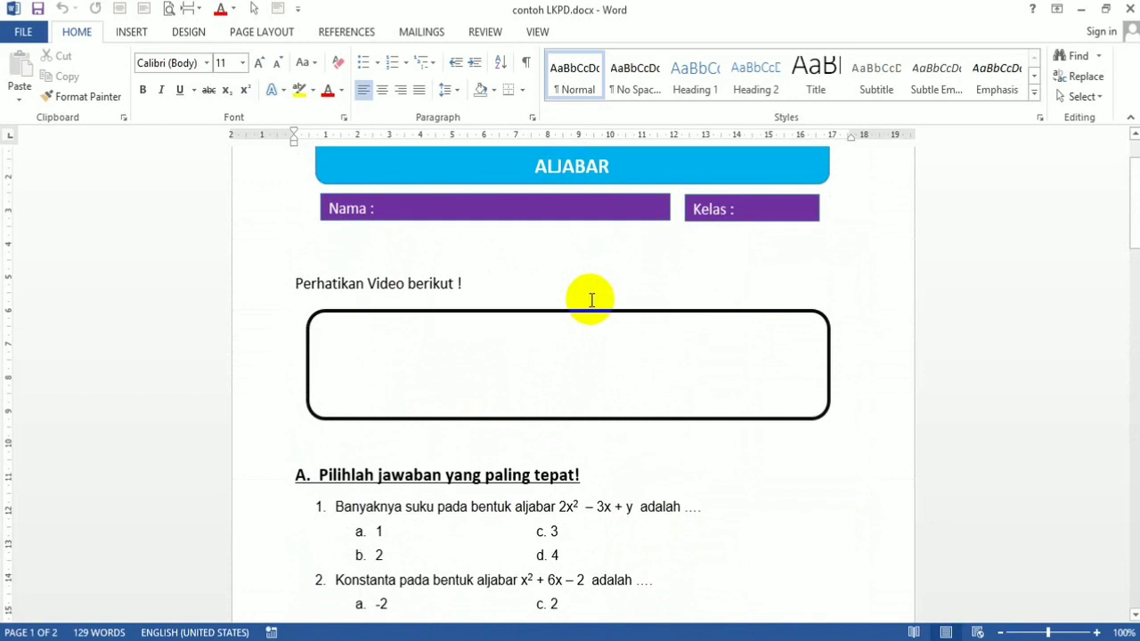
{"action": "scroll", "coordinate": [591, 299], "scroll_direction": "up", "scroll_amount": 1}
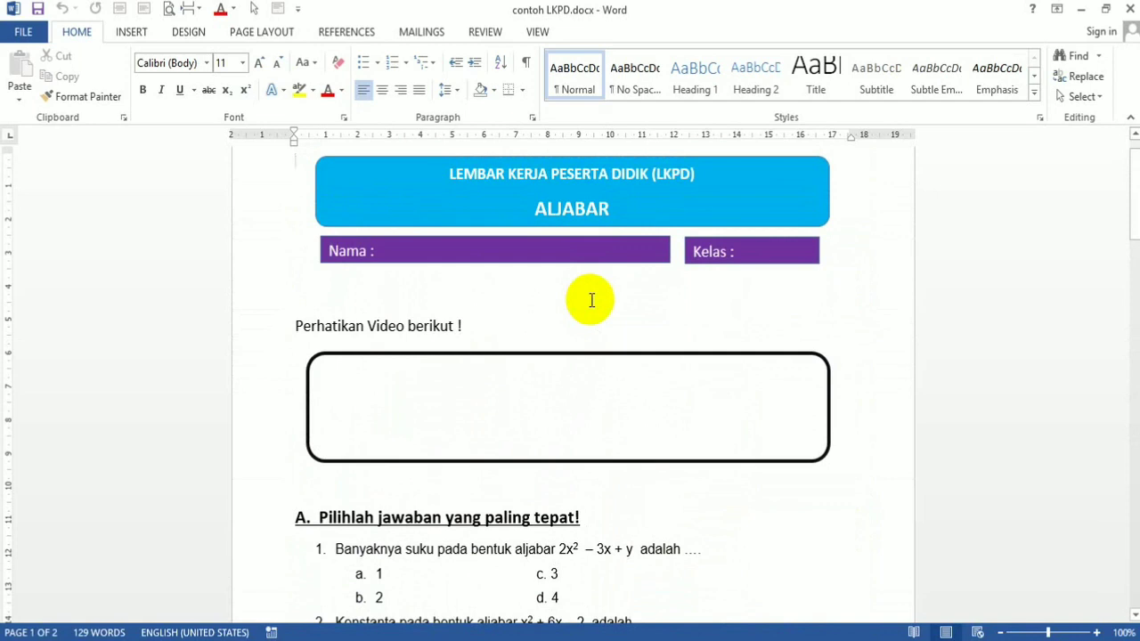
{"action": "scroll", "coordinate": [592, 300], "scroll_direction": "down", "scroll_amount": 2}
{"action": "scroll", "coordinate": [591, 300], "scroll_direction": "down", "scroll_amount": 2}
{"action": "scroll", "coordinate": [592, 301], "scroll_direction": "down", "scroll_amount": 1}
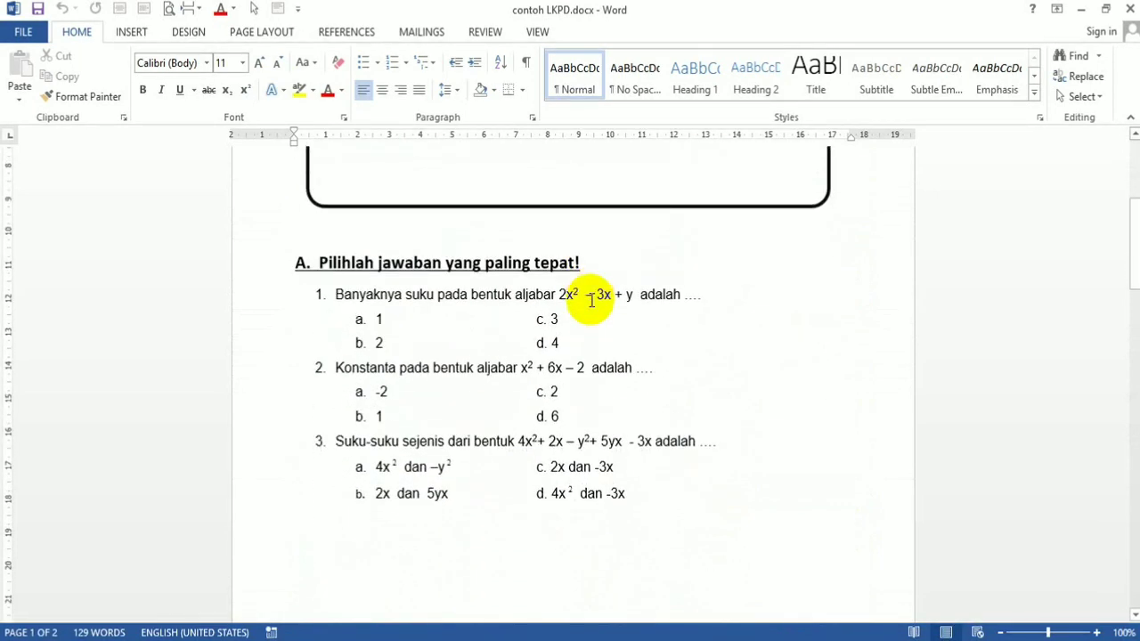
{"action": "scroll", "coordinate": [540, 299], "scroll_direction": "down", "scroll_amount": 3}
{"action": "scroll", "coordinate": [542, 299], "scroll_direction": "down", "scroll_amount": 3}
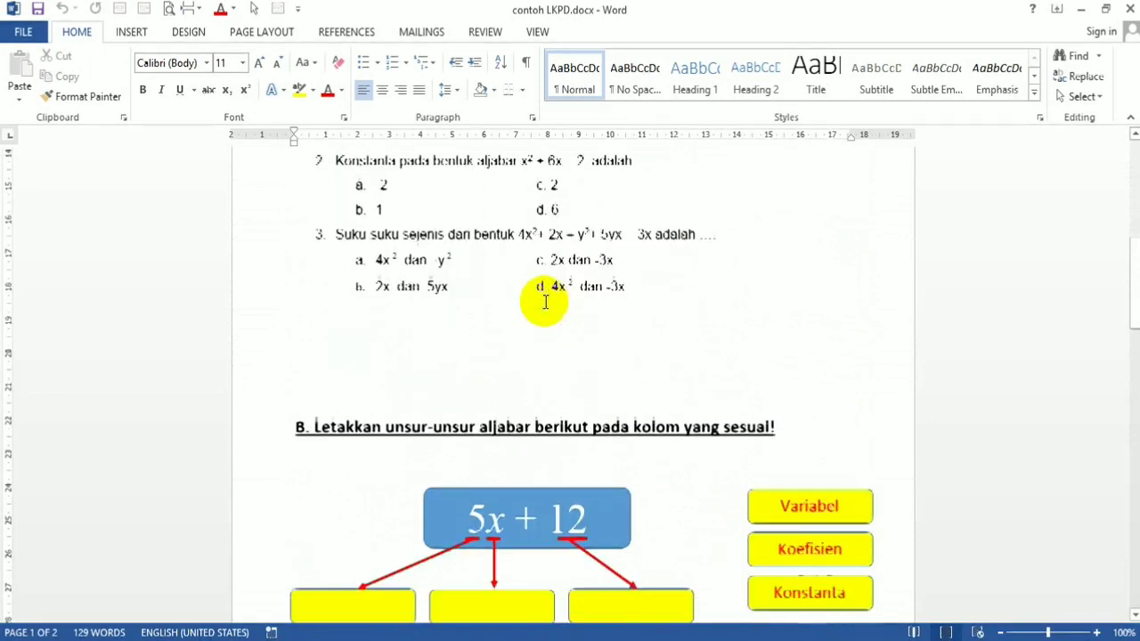
{"action": "scroll", "coordinate": [541, 299], "scroll_direction": "down", "scroll_amount": 3}
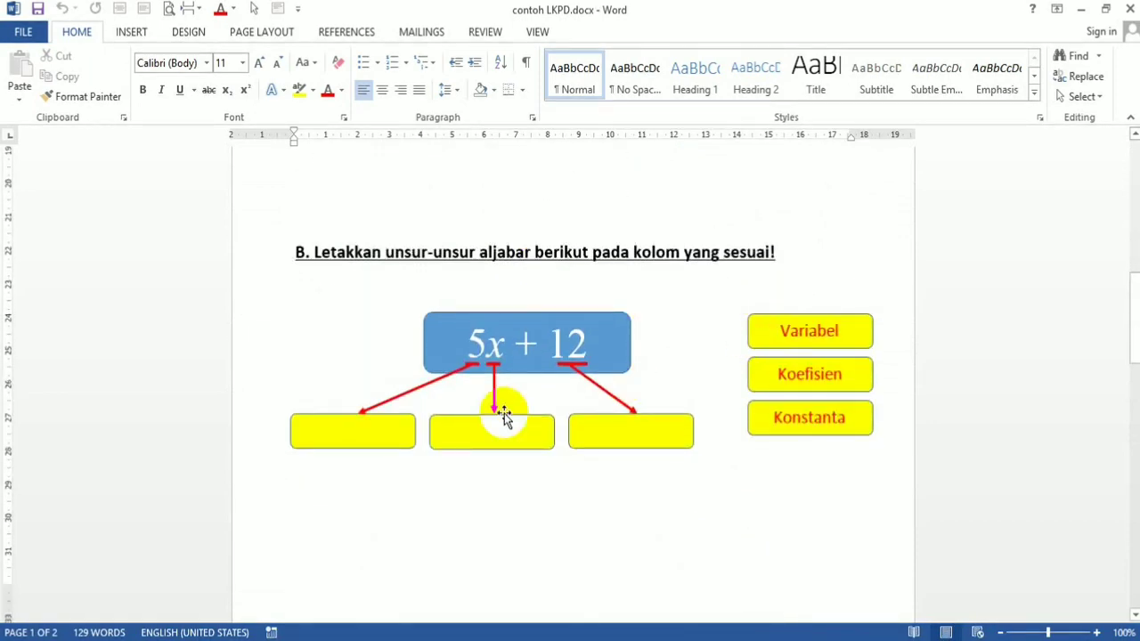
{"action": "scroll", "coordinate": [504, 413], "scroll_direction": "down", "scroll_amount": 3}
{"action": "scroll", "coordinate": [526, 410], "scroll_direction": "down", "scroll_amount": 5}
{"action": "scroll", "coordinate": [547, 409], "scroll_direction": "down", "scroll_amount": 4}
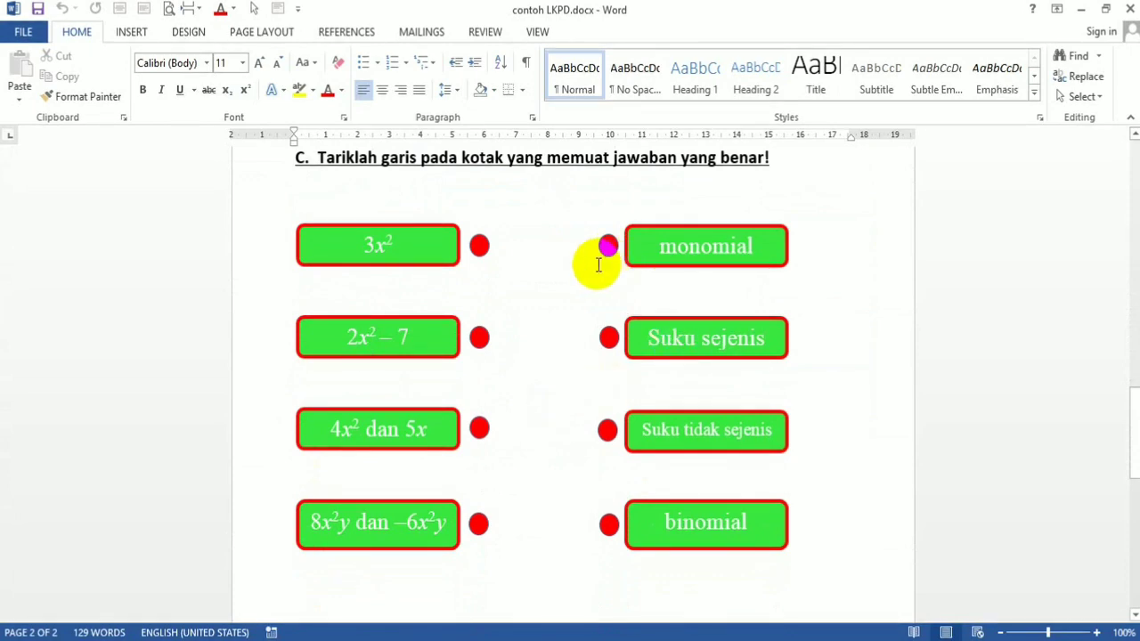
{"action": "scroll", "coordinate": [599, 265], "scroll_direction": "up", "scroll_amount": 4}
{"action": "scroll", "coordinate": [598, 264], "scroll_direction": "up", "scroll_amount": 5}
{"action": "scroll", "coordinate": [599, 264], "scroll_direction": "up", "scroll_amount": 3}
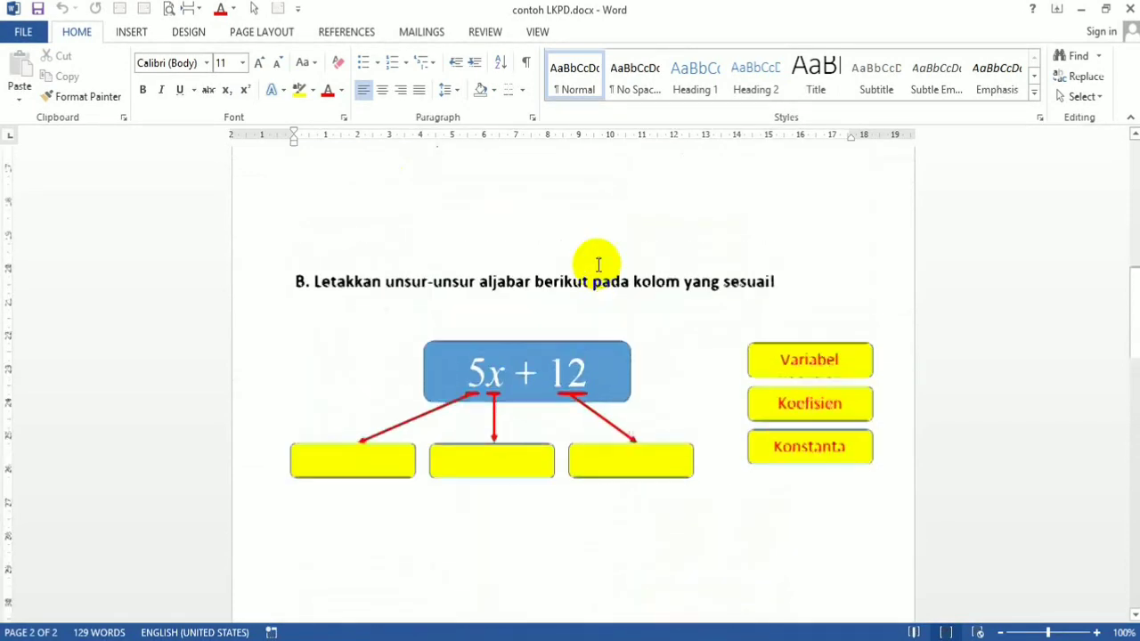
{"action": "scroll", "coordinate": [598, 265], "scroll_direction": "up", "scroll_amount": 4}
{"action": "scroll", "coordinate": [598, 265], "scroll_direction": "up", "scroll_amount": 3}
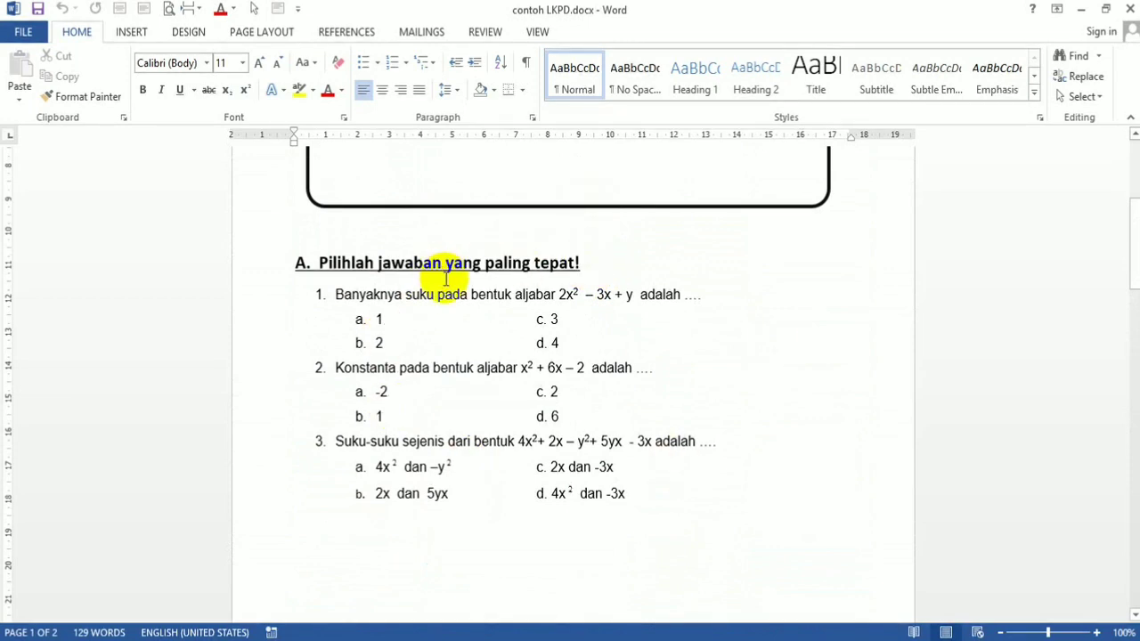
{"action": "scroll", "coordinate": [583, 262], "scroll_direction": "up", "scroll_amount": 2}
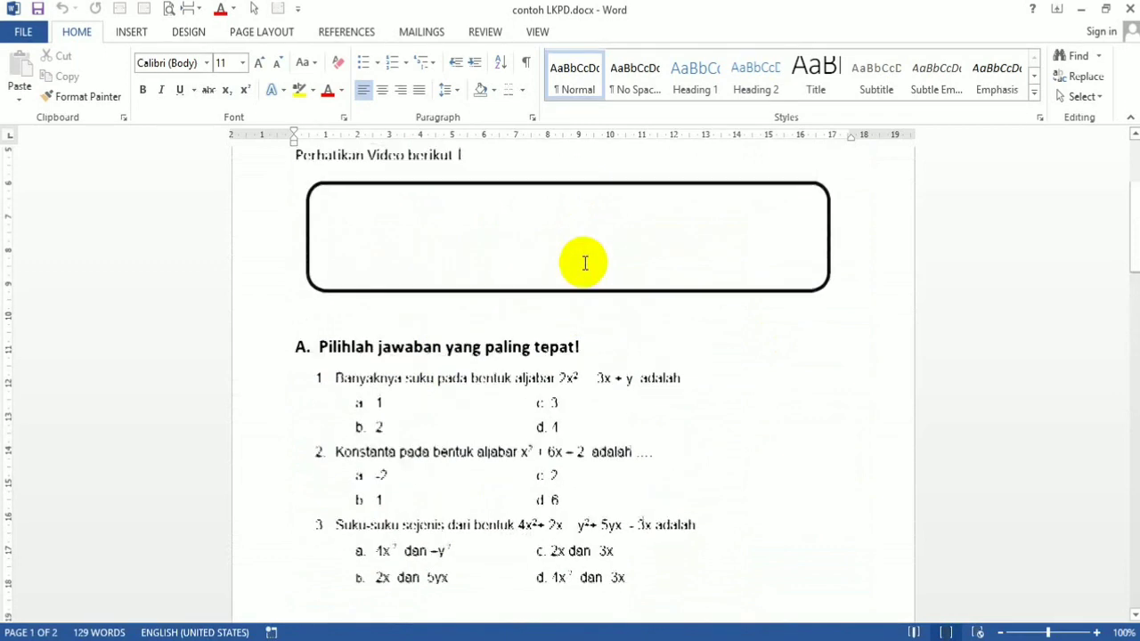
{"action": "scroll", "coordinate": [583, 262], "scroll_direction": "down", "scroll_amount": 1}
{"action": "scroll", "coordinate": [481, 249], "scroll_direction": "down", "scroll_amount": 2}
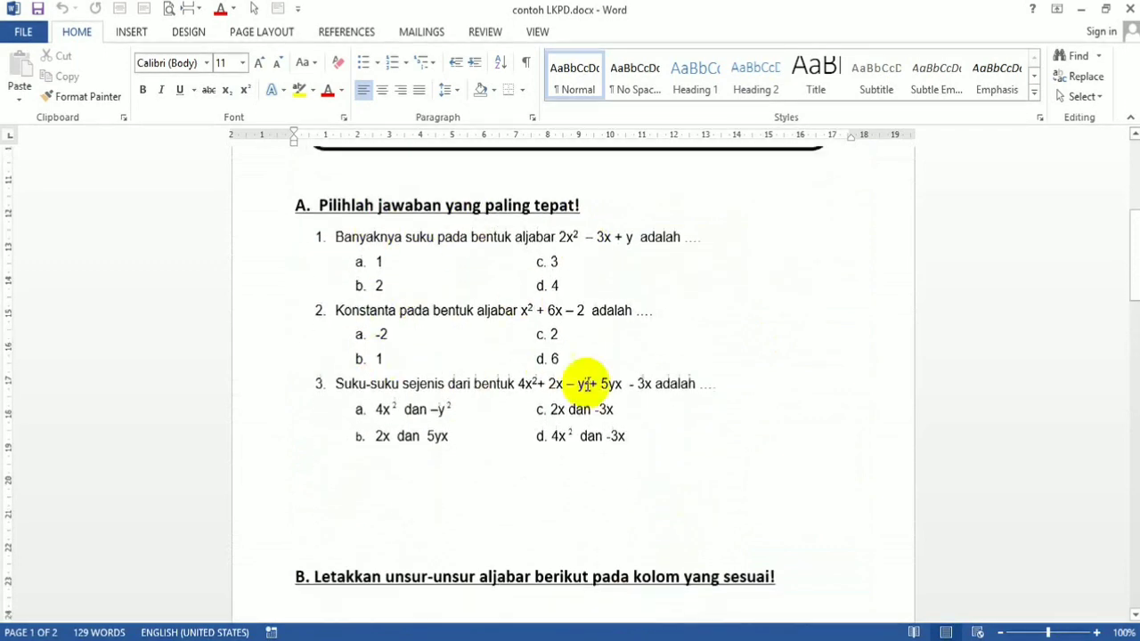
{"action": "scroll", "coordinate": [583, 377], "scroll_direction": "down", "scroll_amount": 4}
{"action": "scroll", "coordinate": [597, 379], "scroll_direction": "down", "scroll_amount": 2}
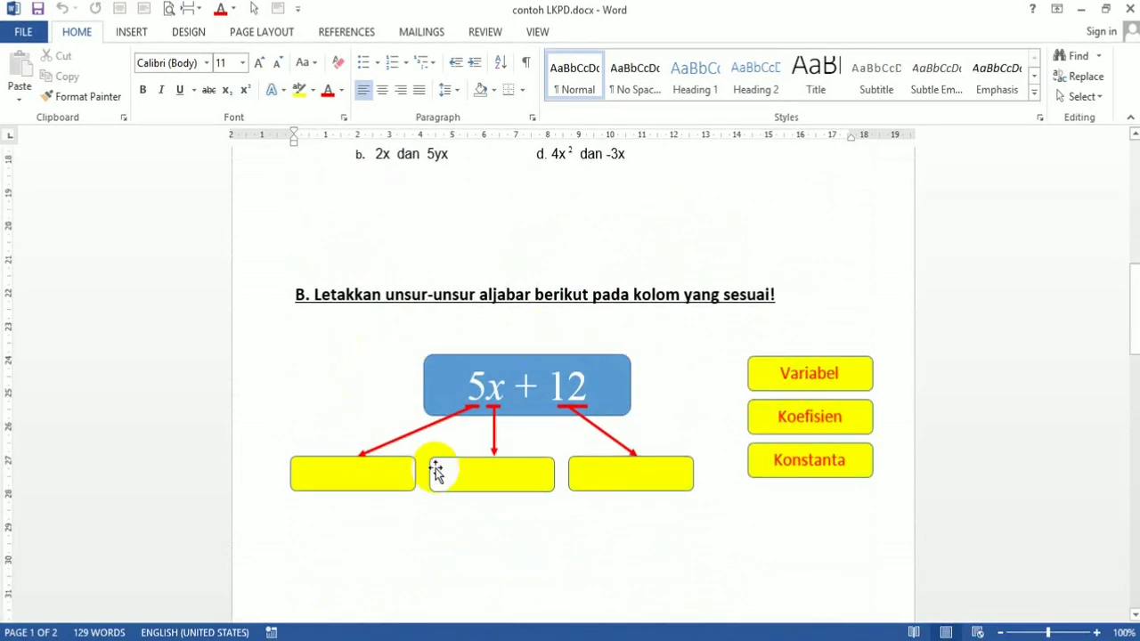
{"action": "scroll", "coordinate": [583, 420], "scroll_direction": "down", "scroll_amount": 1}
{"action": "scroll", "coordinate": [582, 421], "scroll_direction": "down", "scroll_amount": 2}
{"action": "scroll", "coordinate": [582, 421], "scroll_direction": "down", "scroll_amount": 4}
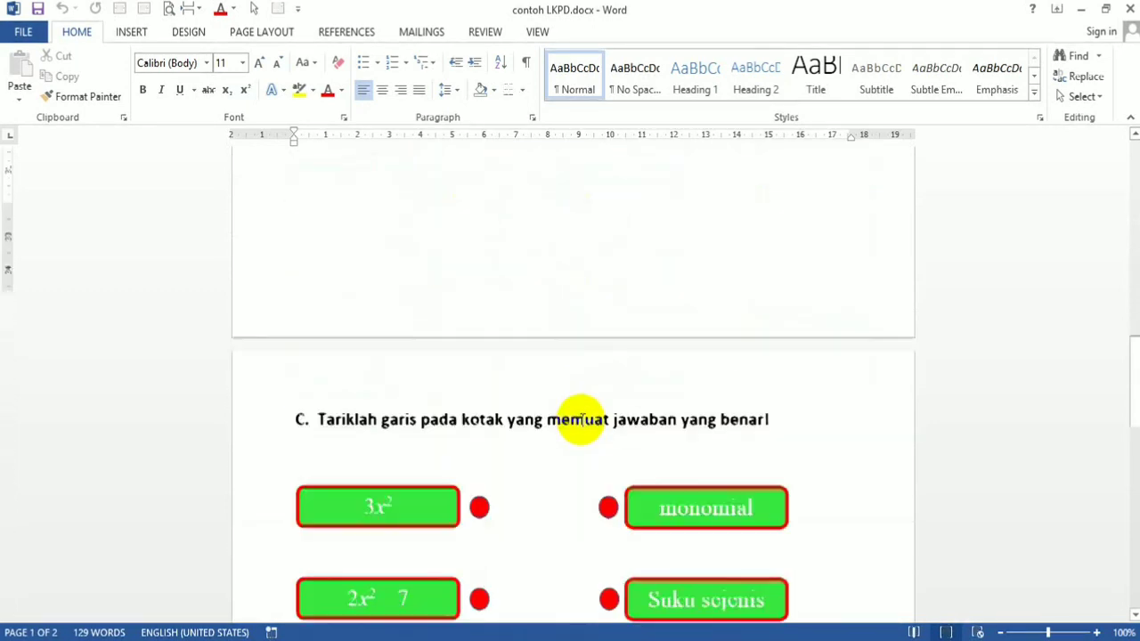
{"action": "scroll", "coordinate": [570, 419], "scroll_direction": "down", "scroll_amount": 2}
{"action": "scroll", "coordinate": [384, 353], "scroll_direction": "down", "scroll_amount": 2}
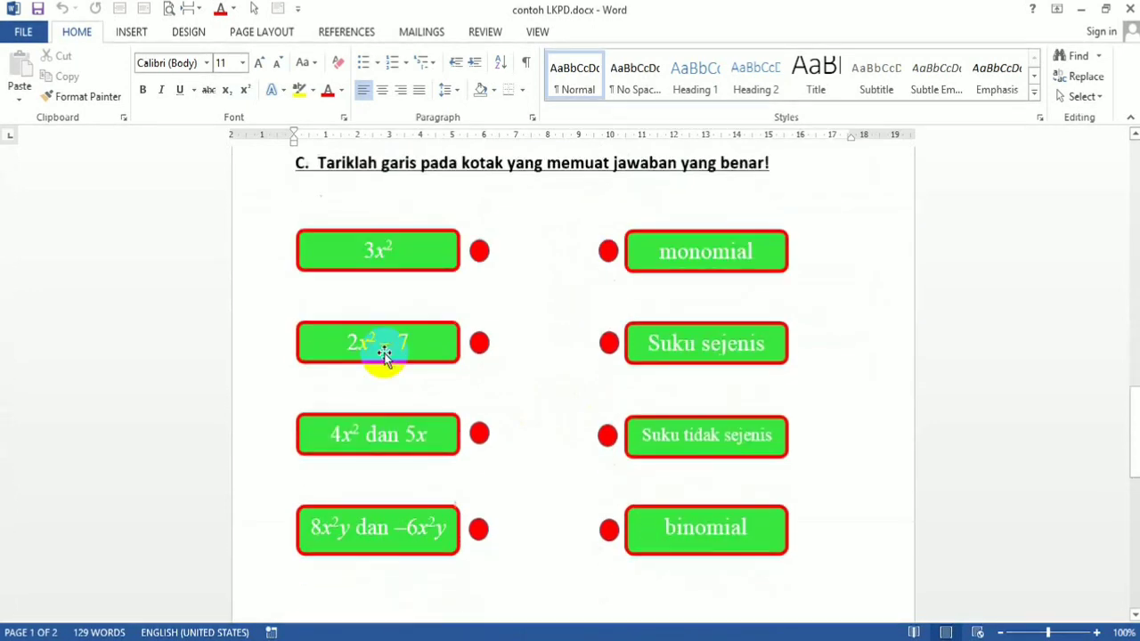
{"action": "scroll", "coordinate": [385, 352], "scroll_direction": "down", "scroll_amount": 1}
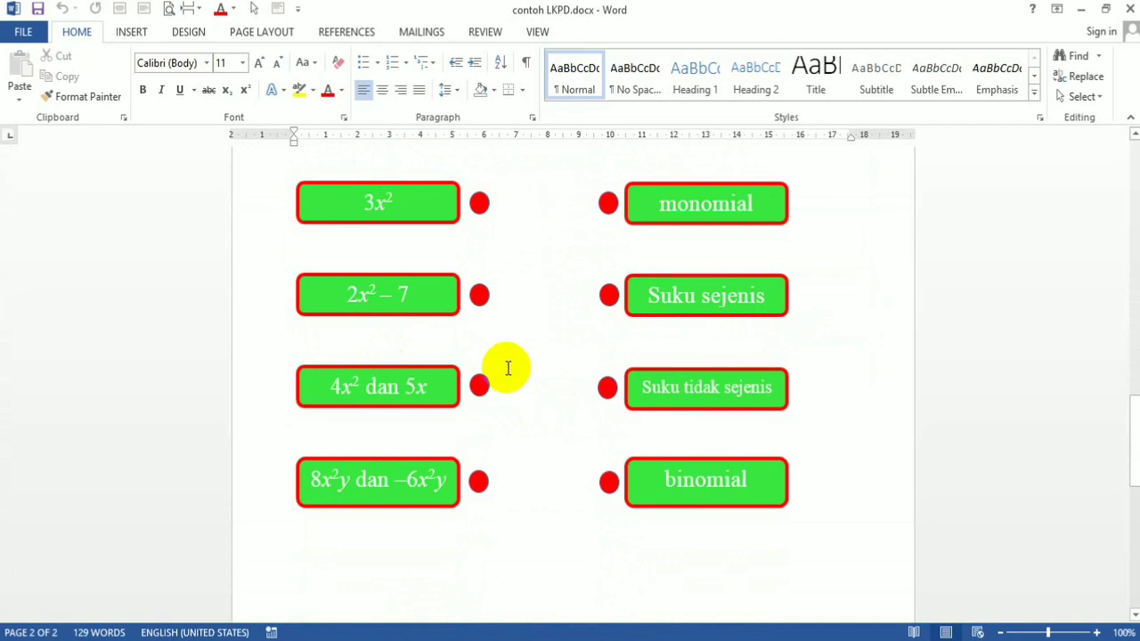
{"action": "scroll", "coordinate": [508, 366], "scroll_direction": "up", "scroll_amount": 2}
{"action": "scroll", "coordinate": [509, 369], "scroll_direction": "up", "scroll_amount": 3}
{"action": "scroll", "coordinate": [505, 374], "scroll_direction": "up", "scroll_amount": 4}
{"action": "scroll", "coordinate": [606, 315], "scroll_direction": "up", "scroll_amount": 2}
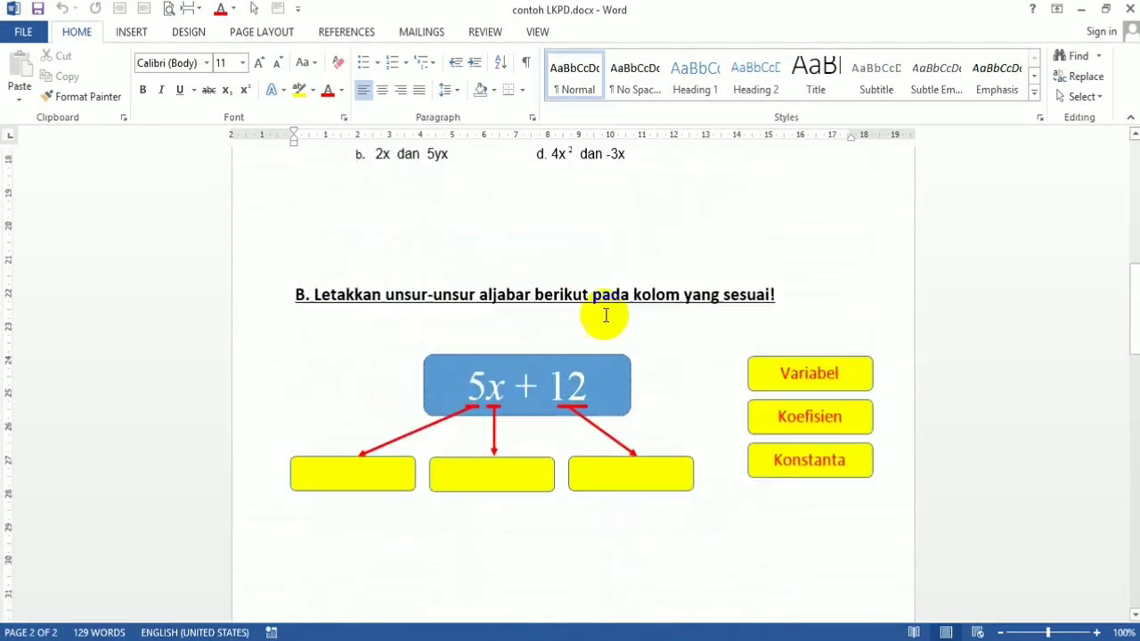
{"action": "scroll", "coordinate": [609, 312], "scroll_direction": "up", "scroll_amount": 2}
{"action": "scroll", "coordinate": [677, 294], "scroll_direction": "up", "scroll_amount": 3}
{"action": "scroll", "coordinate": [730, 281], "scroll_direction": "up", "scroll_amount": 2}
{"action": "scroll", "coordinate": [733, 281], "scroll_direction": "up", "scroll_amount": 1}
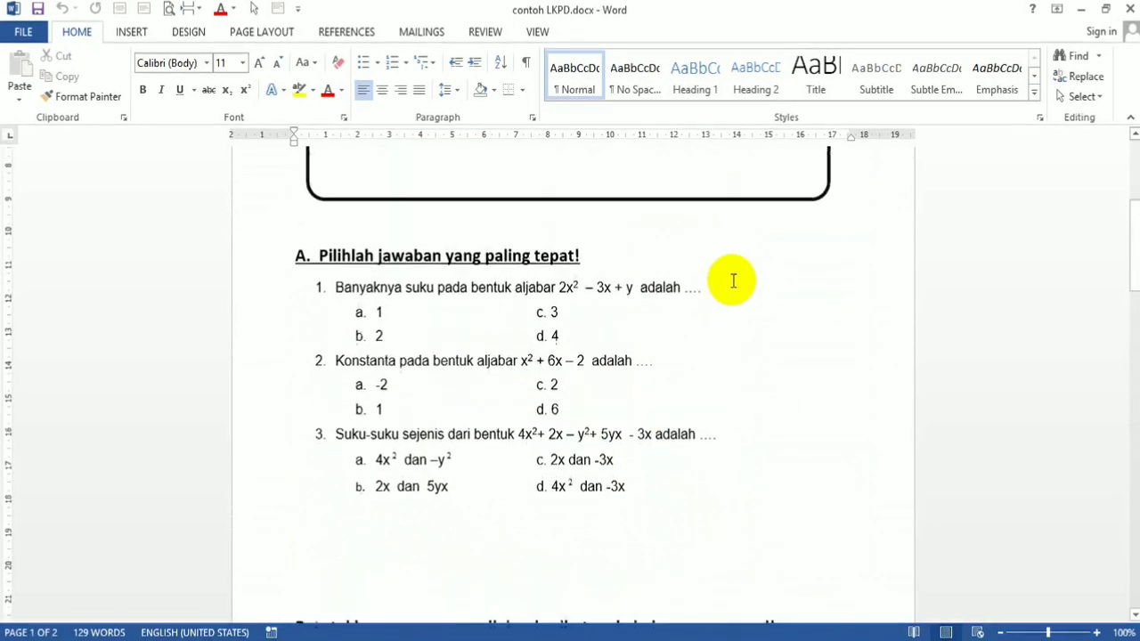
{"action": "scroll", "coordinate": [733, 281], "scroll_direction": "up", "scroll_amount": 2}
{"action": "scroll", "coordinate": [733, 280], "scroll_direction": "up", "scroll_amount": 1}
{"action": "scroll", "coordinate": [733, 280], "scroll_direction": "up", "scroll_amount": 3}
{"action": "scroll", "coordinate": [731, 283], "scroll_direction": "up", "scroll_amount": 1}
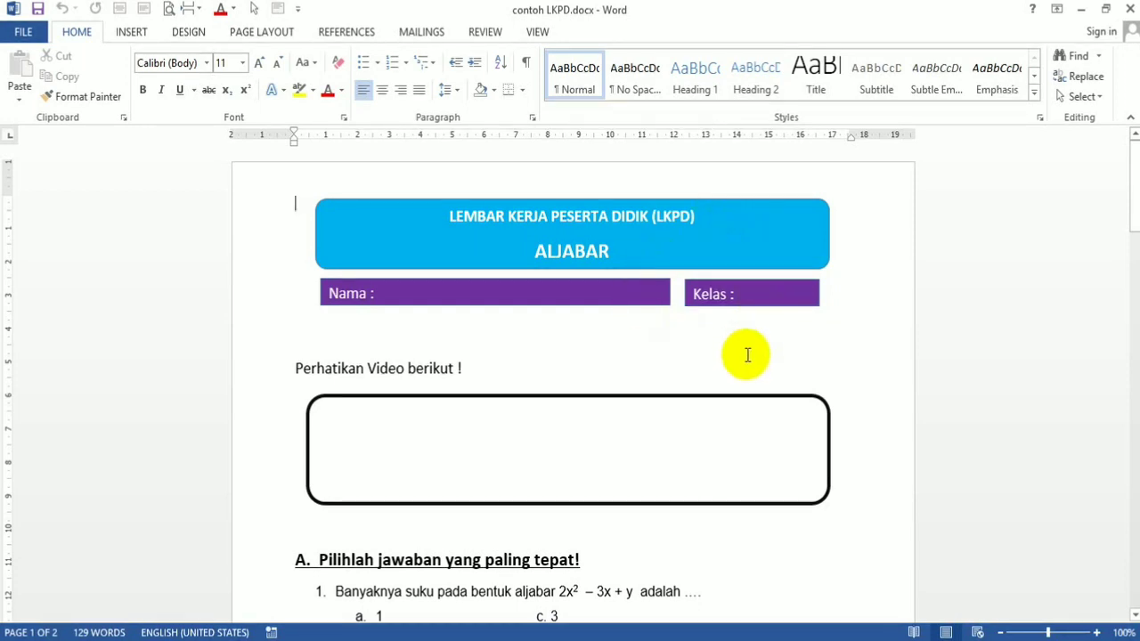
{"action": "scroll", "coordinate": [748, 355], "scroll_direction": "down", "scroll_amount": 3}
{"action": "scroll", "coordinate": [748, 356], "scroll_direction": "down", "scroll_amount": 3}
{"action": "scroll", "coordinate": [748, 356], "scroll_direction": "down", "scroll_amount": 4}
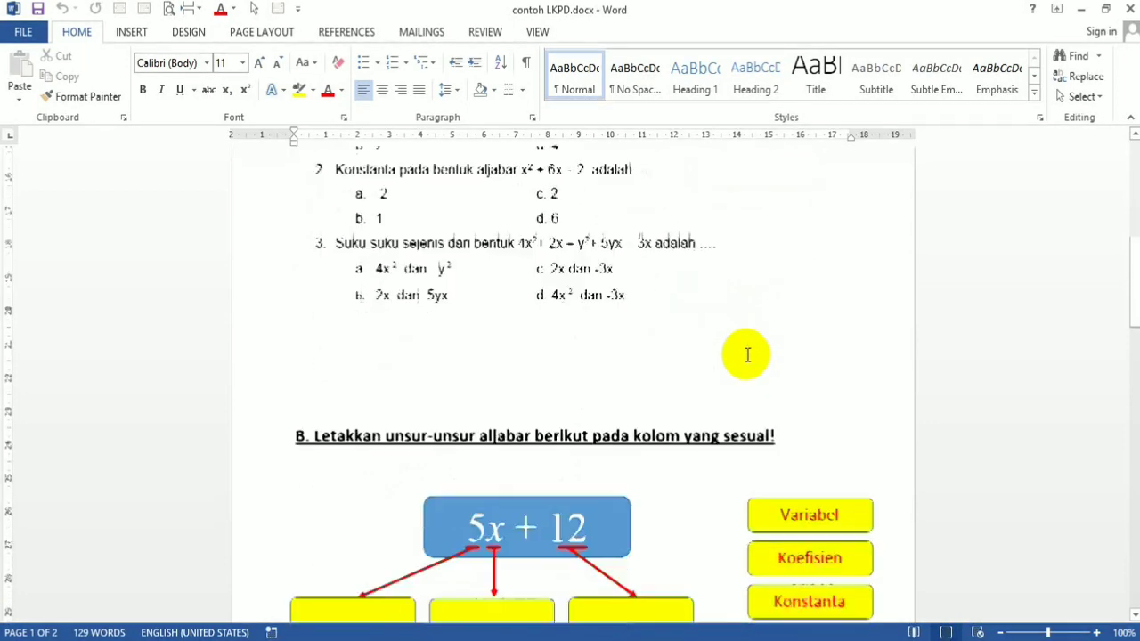
{"action": "scroll", "coordinate": [748, 355], "scroll_direction": "down", "scroll_amount": 3}
{"action": "scroll", "coordinate": [748, 356], "scroll_direction": "up", "scroll_amount": 3}
{"action": "scroll", "coordinate": [748, 355], "scroll_direction": "up", "scroll_amount": 4}
{"action": "scroll", "coordinate": [748, 355], "scroll_direction": "up", "scroll_amount": 3}
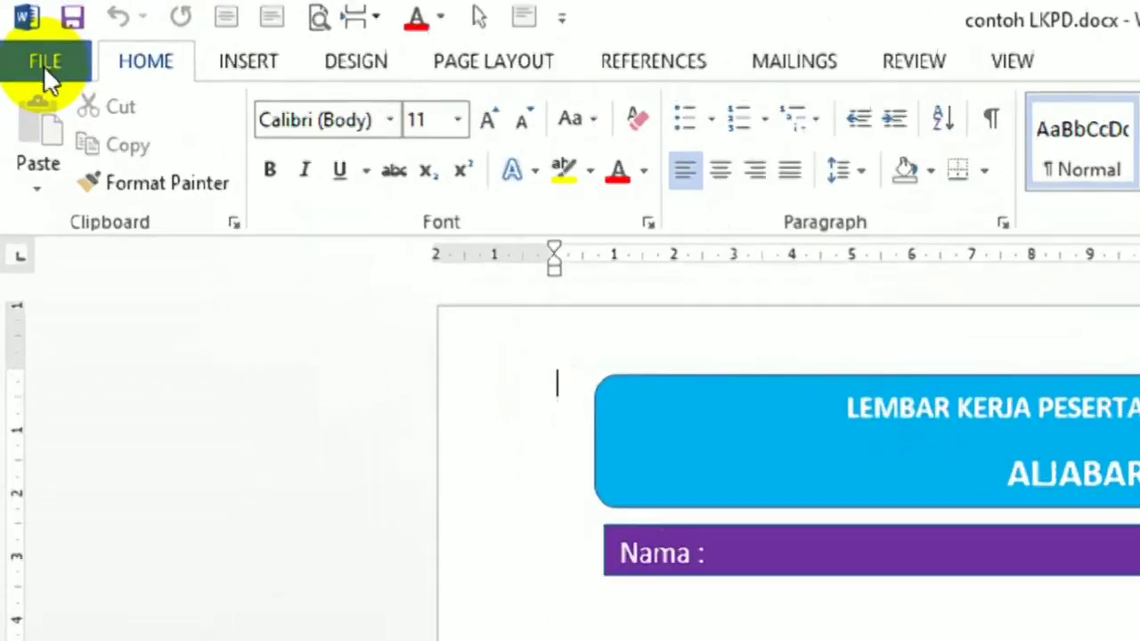
Start Save As for the worksheet and choose the current e-Guru folder as destination
{"action": "left_click", "coordinate": [47, 70]}
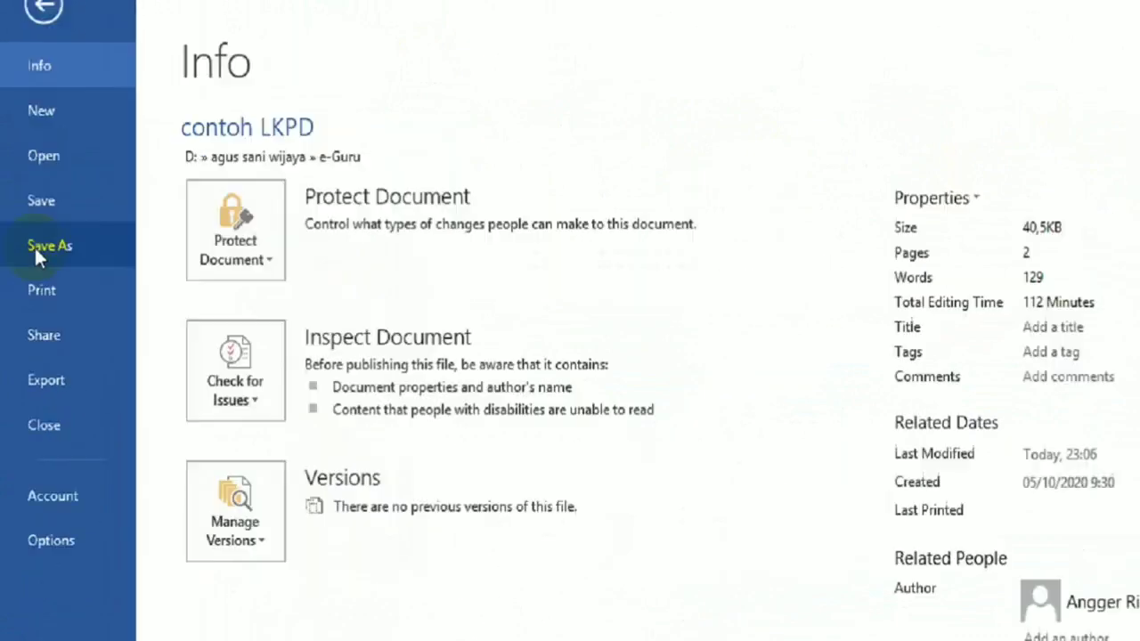
{"action": "left_click", "coordinate": [27, 214]}
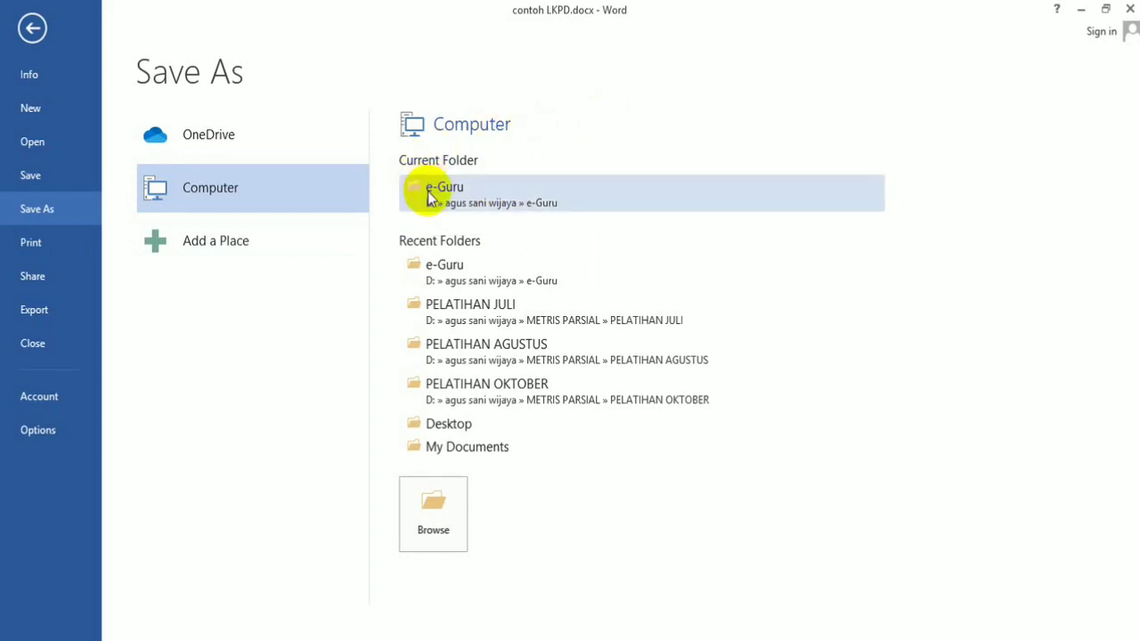
{"action": "left_click", "coordinate": [427, 191]}
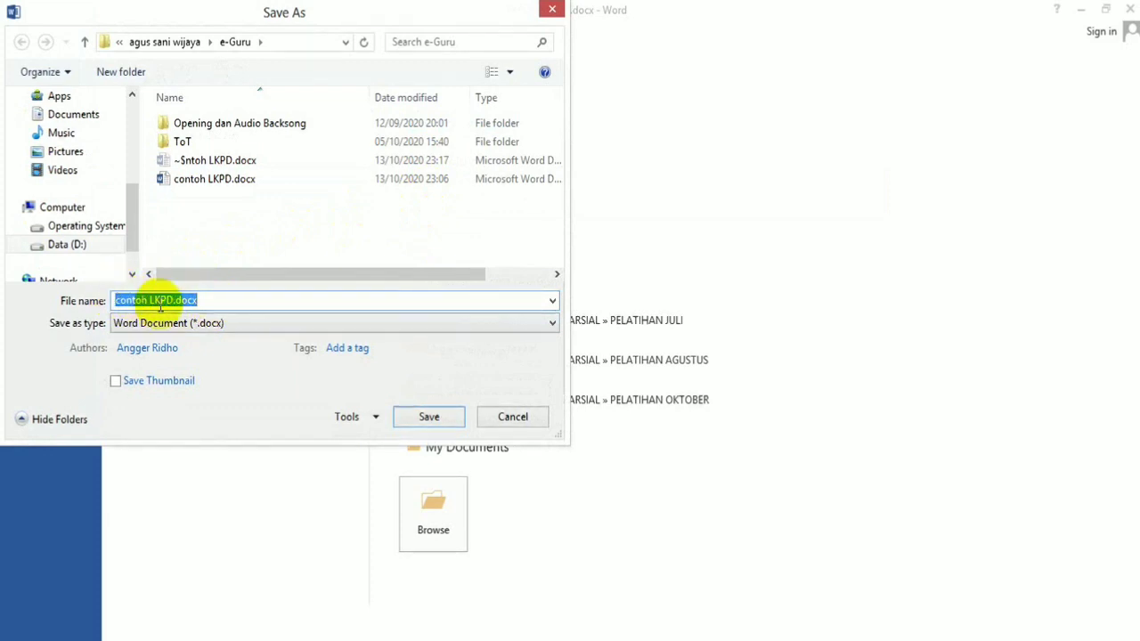
Remove .docx from the file name and save it as PDF (*.pdf), contoh LKPD.pdf
{"action": "left_click", "coordinate": [215, 302]}
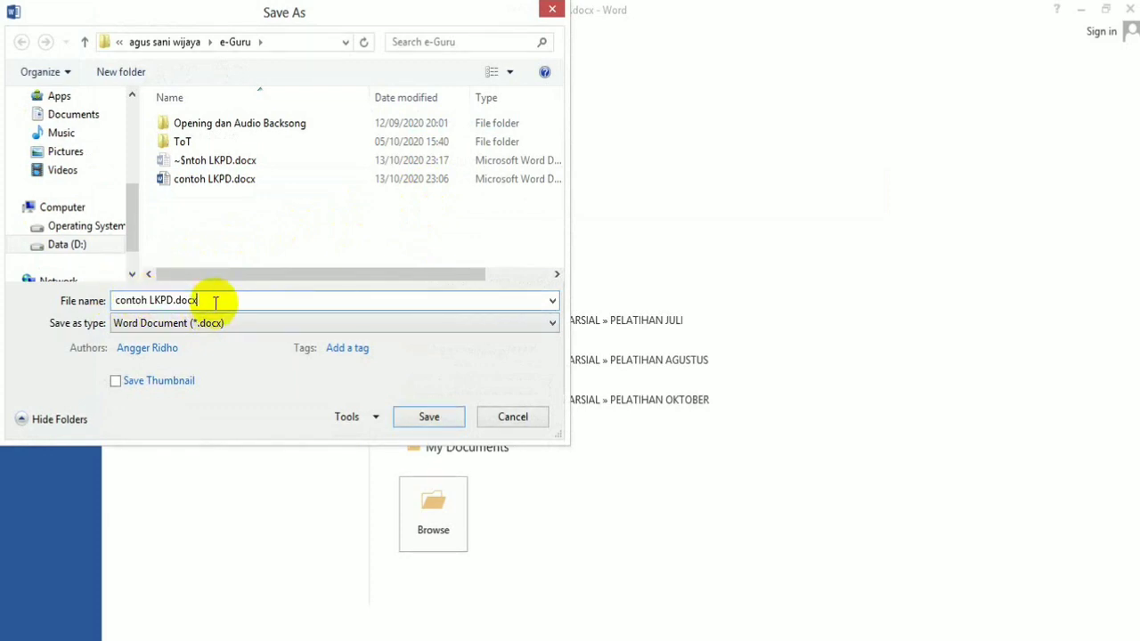
{"action": "key", "text": "BackSpace"}
{"action": "key", "text": "BackSpace"}
{"action": "key", "text": "BackSpace"}
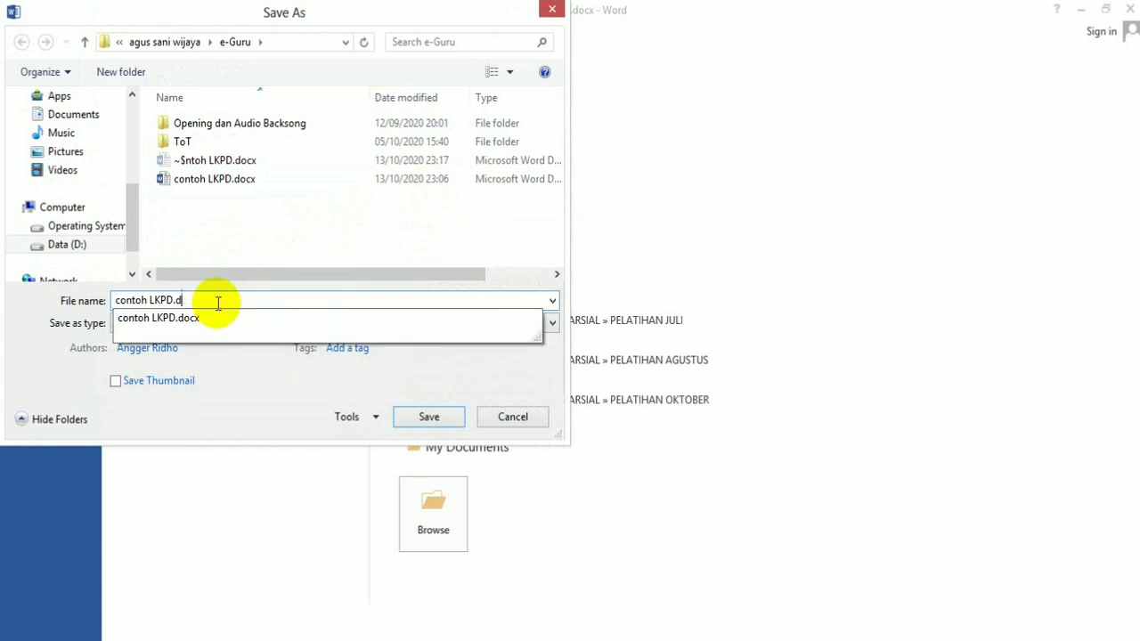
{"action": "key", "text": "BackSpace"}
{"action": "key", "text": "BackSpace"}
{"action": "left_click", "coordinate": [240, 380]}
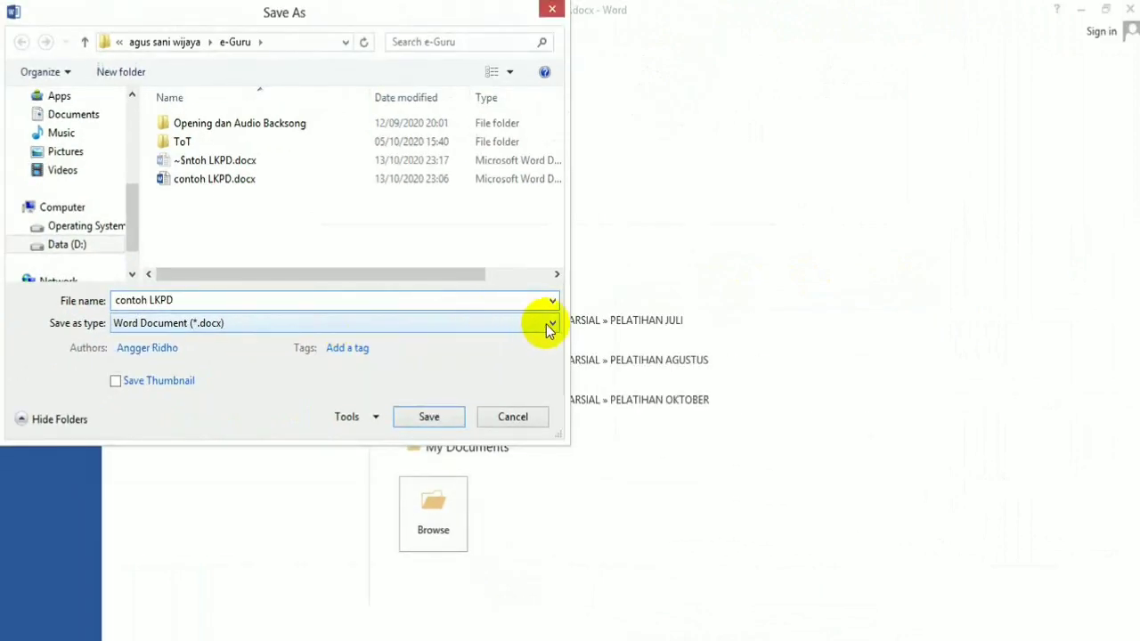
{"action": "left_click", "coordinate": [549, 323]}
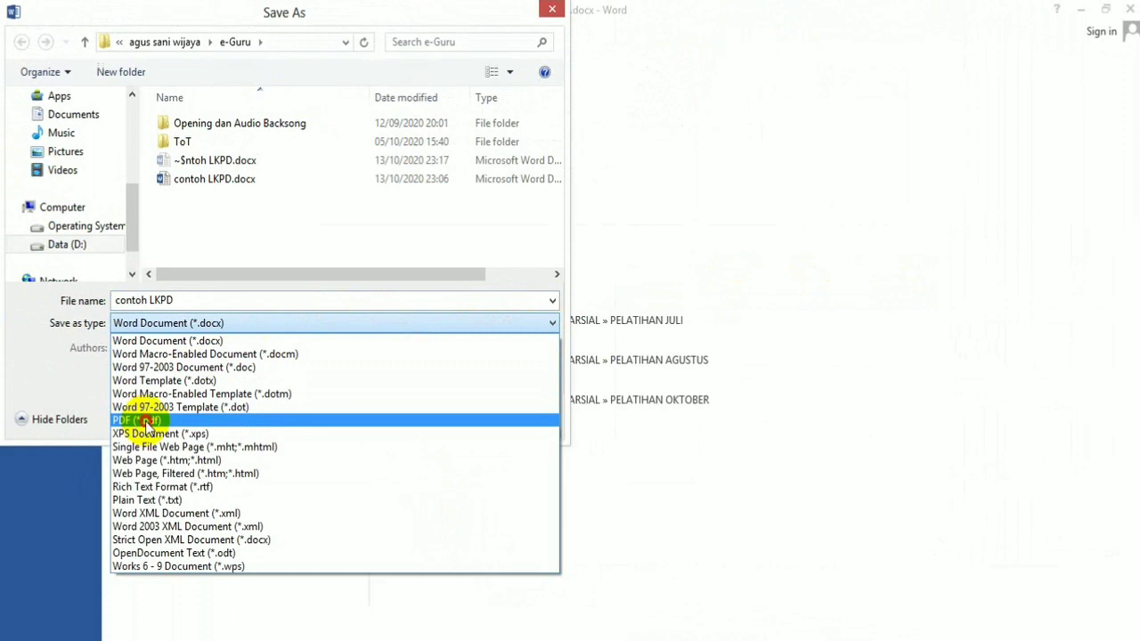
{"action": "left_click", "coordinate": [142, 421]}
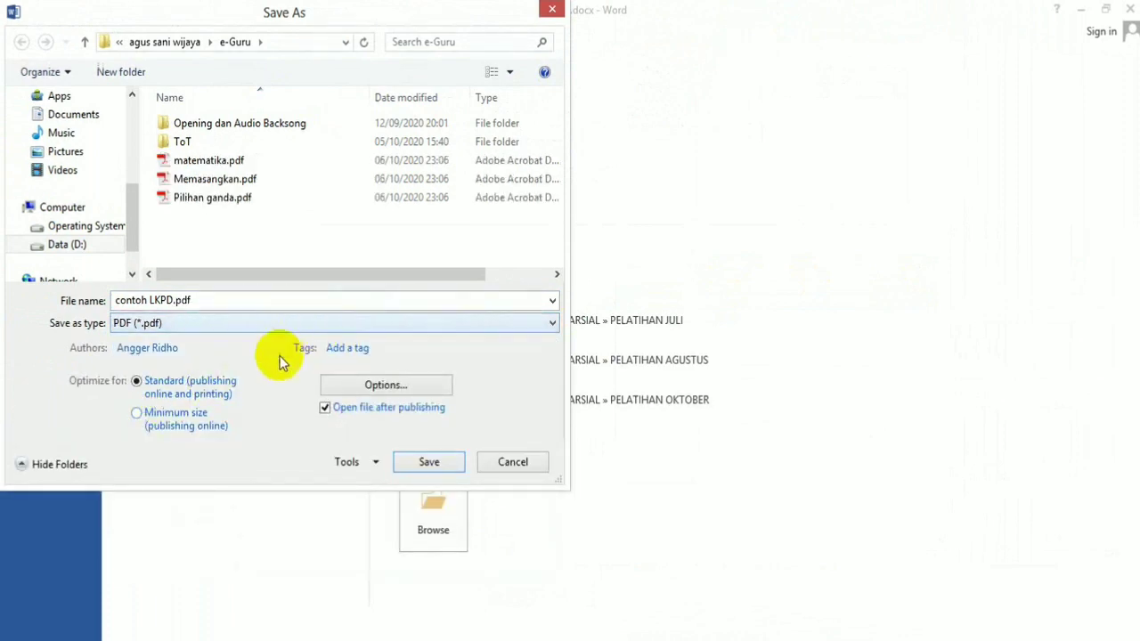
{"action": "left_click", "coordinate": [430, 461]}
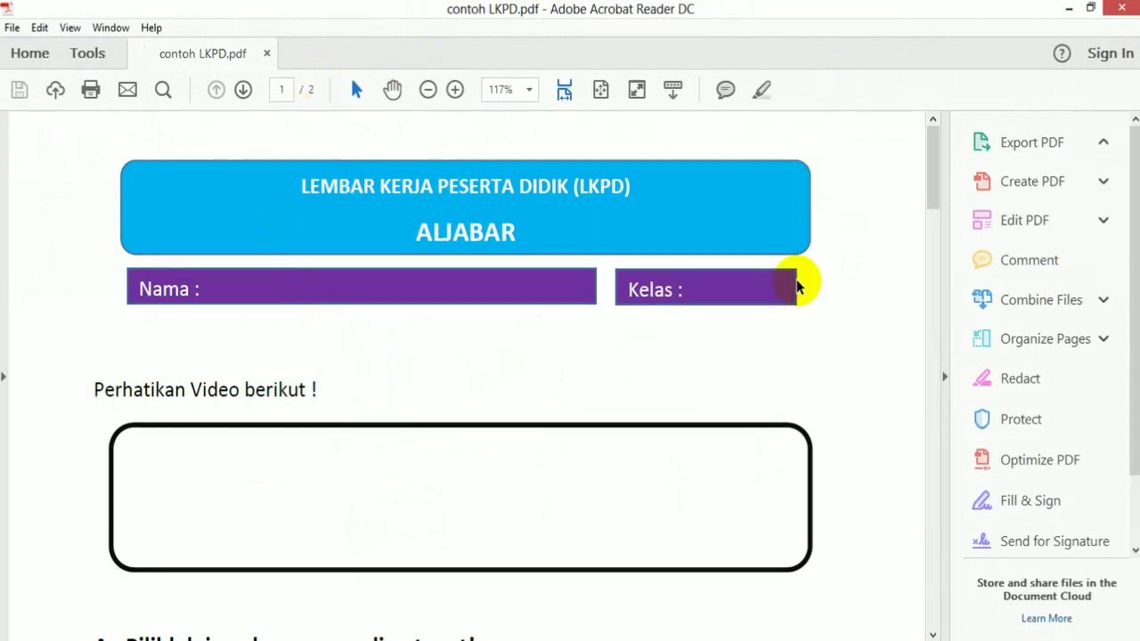
Scroll through both pages of contoh LKPD.pdf in Acrobat Reader, then return to the top
{"action": "scroll", "coordinate": [798, 285], "scroll_direction": "down", "scroll_amount": 3}
{"action": "scroll", "coordinate": [797, 286], "scroll_direction": "down", "scroll_amount": 2}
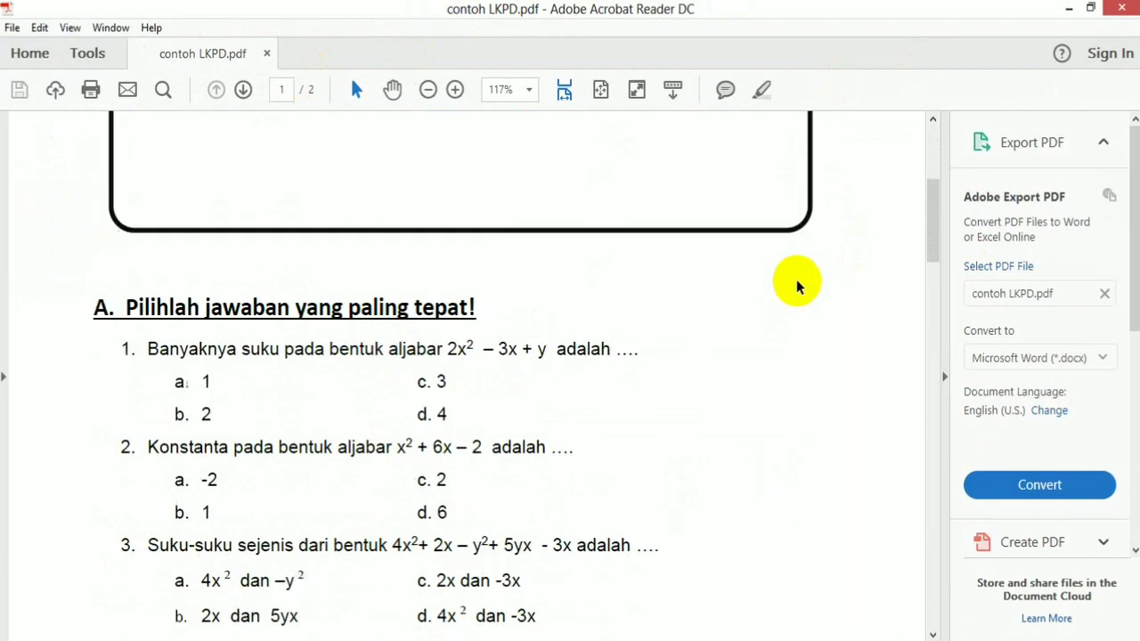
{"action": "scroll", "coordinate": [797, 286], "scroll_direction": "down", "scroll_amount": 1}
{"action": "scroll", "coordinate": [797, 286], "scroll_direction": "down", "scroll_amount": 3}
{"action": "scroll", "coordinate": [797, 286], "scroll_direction": "down", "scroll_amount": 4}
{"action": "scroll", "coordinate": [797, 286], "scroll_direction": "down", "scroll_amount": 2}
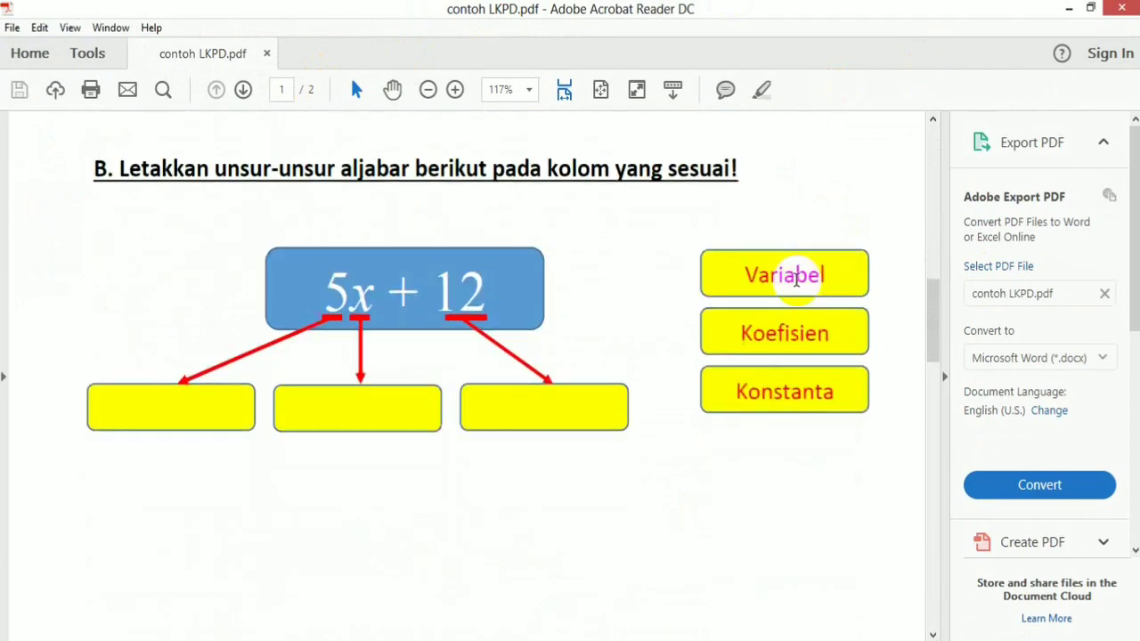
{"action": "scroll", "coordinate": [797, 286], "scroll_direction": "down", "scroll_amount": 3}
{"action": "scroll", "coordinate": [798, 286], "scroll_direction": "down", "scroll_amount": 2}
{"action": "scroll", "coordinate": [797, 285], "scroll_direction": "down", "scroll_amount": 3}
{"action": "scroll", "coordinate": [797, 286], "scroll_direction": "down", "scroll_amount": 4}
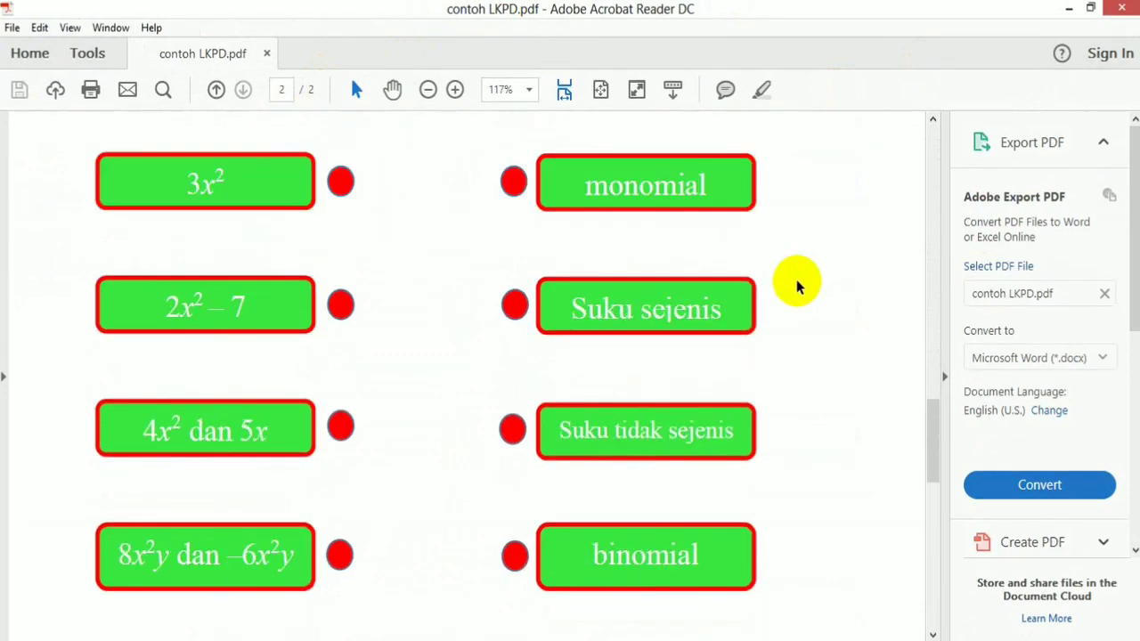
{"action": "scroll", "coordinate": [797, 286], "scroll_direction": "down", "scroll_amount": 3}
{"action": "scroll", "coordinate": [797, 286], "scroll_direction": "down", "scroll_amount": 2}
{"action": "scroll", "coordinate": [797, 286], "scroll_direction": "down", "scroll_amount": 1}
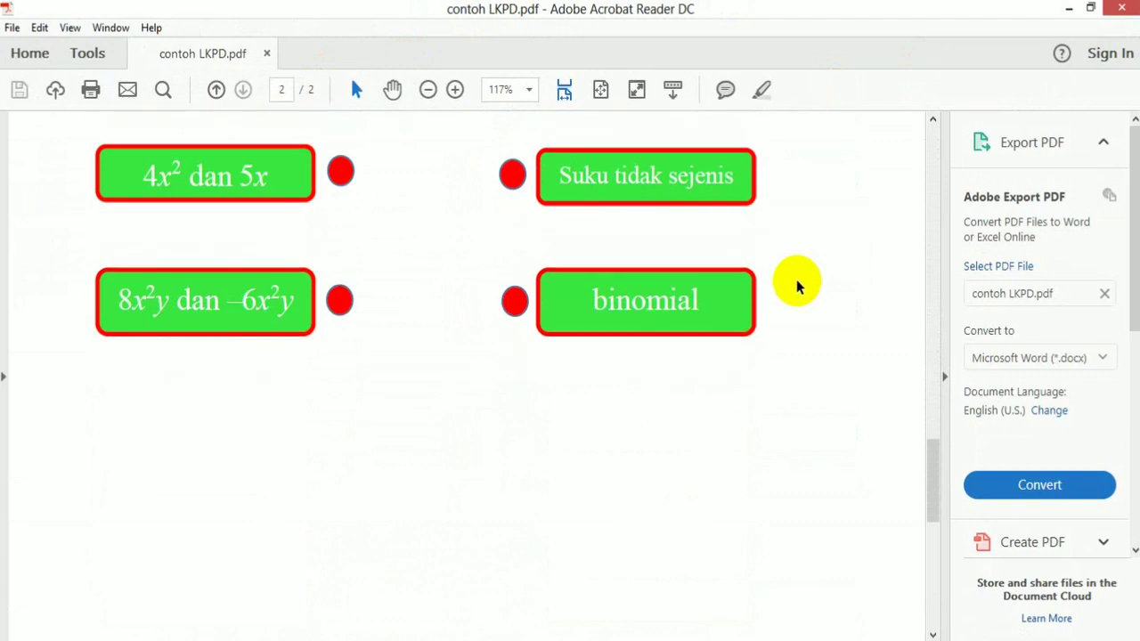
{"action": "scroll", "coordinate": [797, 286], "scroll_direction": "down", "scroll_amount": 3}
{"action": "scroll", "coordinate": [797, 286], "scroll_direction": "down", "scroll_amount": 3}
{"action": "scroll", "coordinate": [797, 286], "scroll_direction": "down", "scroll_amount": 2}
{"action": "scroll", "coordinate": [798, 286], "scroll_direction": "up", "scroll_amount": 3}
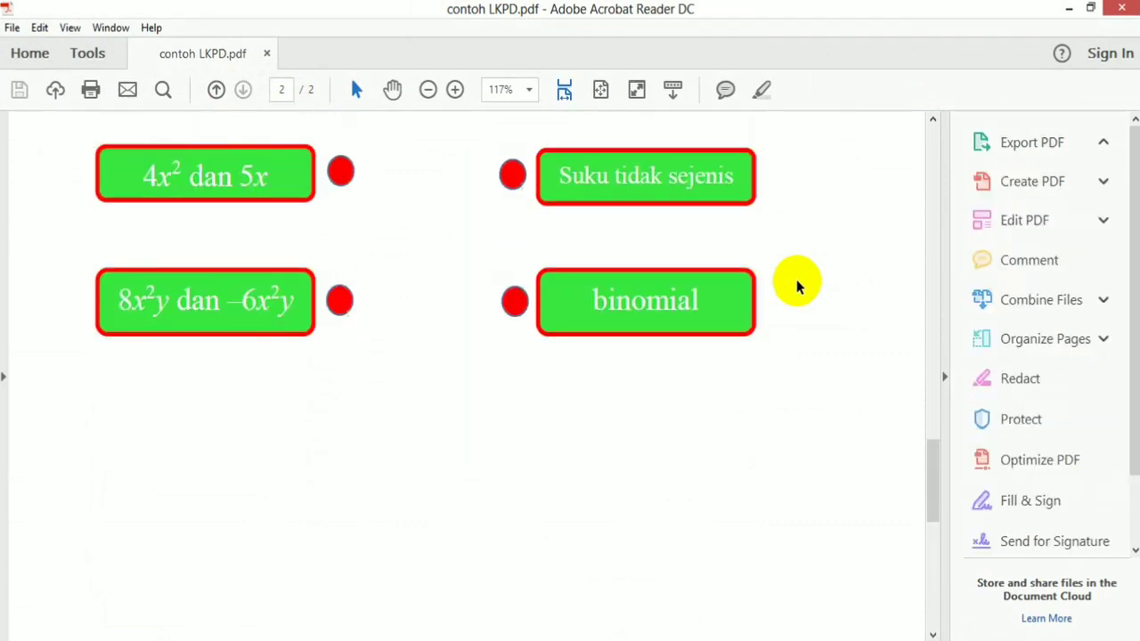
{"action": "scroll", "coordinate": [798, 286], "scroll_direction": "up", "scroll_amount": 2}
{"action": "scroll", "coordinate": [797, 286], "scroll_direction": "up", "scroll_amount": 4}
{"action": "scroll", "coordinate": [797, 285], "scroll_direction": "up", "scroll_amount": 2}
{"action": "scroll", "coordinate": [798, 286], "scroll_direction": "up", "scroll_amount": 4}
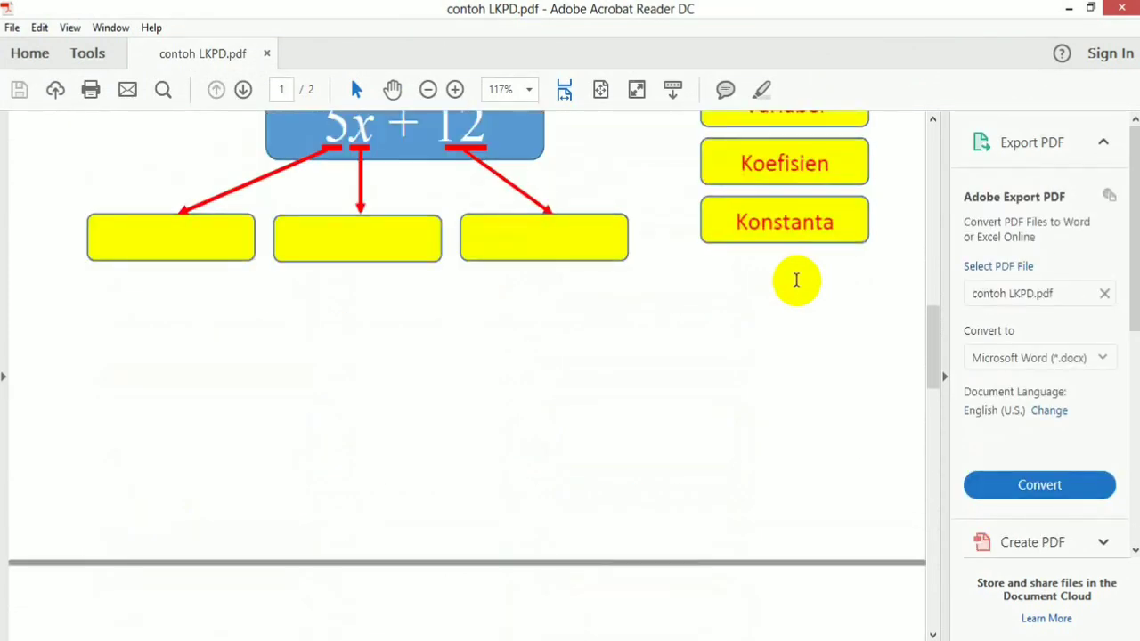
{"action": "scroll", "coordinate": [797, 286], "scroll_direction": "up", "scroll_amount": 2}
{"action": "scroll", "coordinate": [797, 286], "scroll_direction": "up", "scroll_amount": 2}
{"action": "scroll", "coordinate": [798, 286], "scroll_direction": "up", "scroll_amount": 3}
{"action": "scroll", "coordinate": [798, 285], "scroll_direction": "up", "scroll_amount": 3}
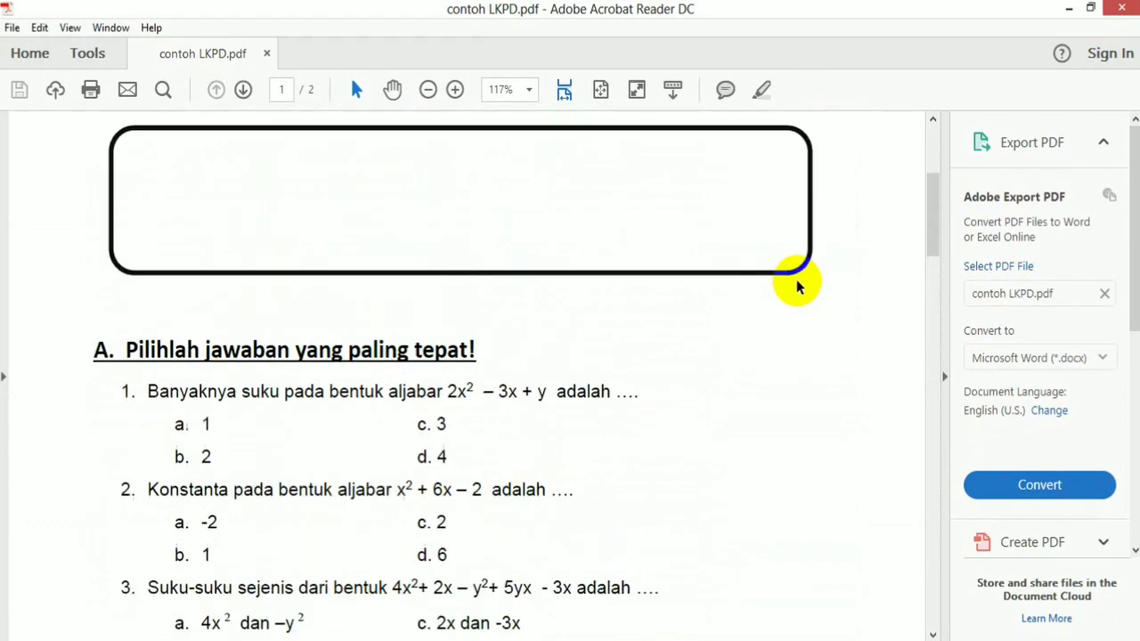
{"action": "scroll", "coordinate": [797, 286], "scroll_direction": "up", "scroll_amount": 5}
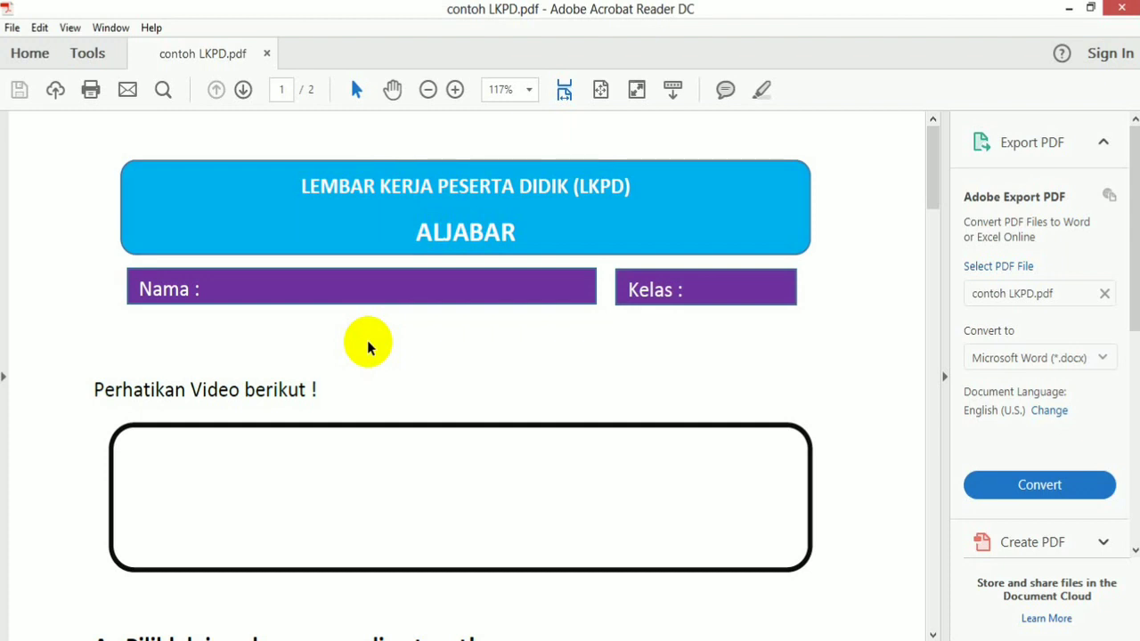
{"action": "scroll", "coordinate": [369, 346], "scroll_direction": "down", "scroll_amount": 1}
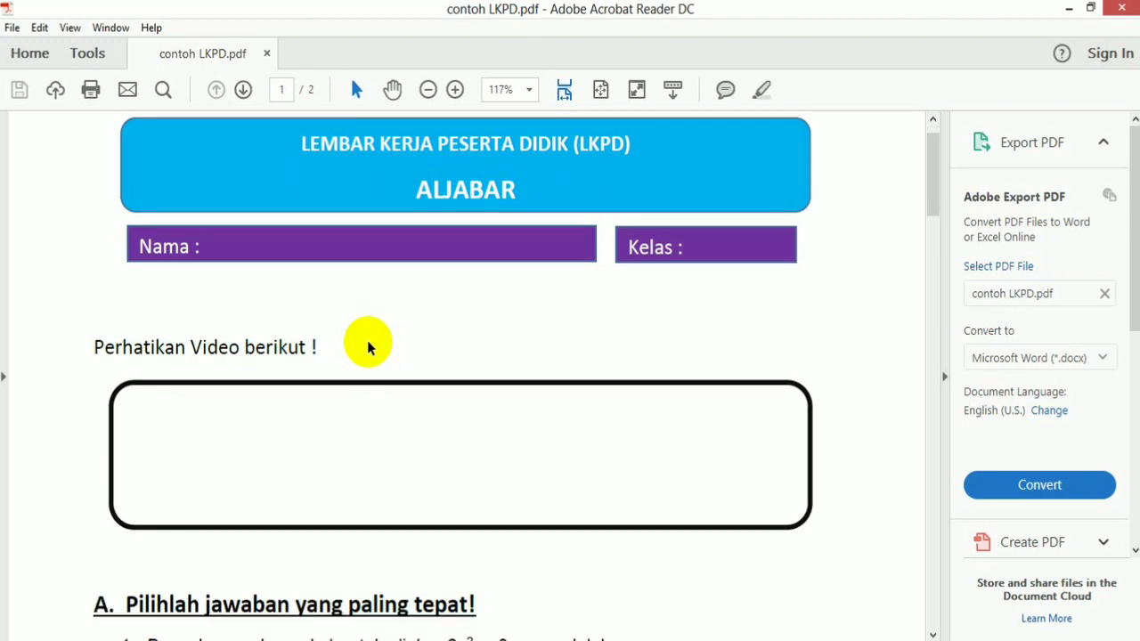
{"action": "scroll", "coordinate": [369, 346], "scroll_direction": "down", "scroll_amount": 1}
{"action": "scroll", "coordinate": [369, 346], "scroll_direction": "down", "scroll_amount": 3}
{"action": "scroll", "coordinate": [369, 346], "scroll_direction": "down", "scroll_amount": 3}
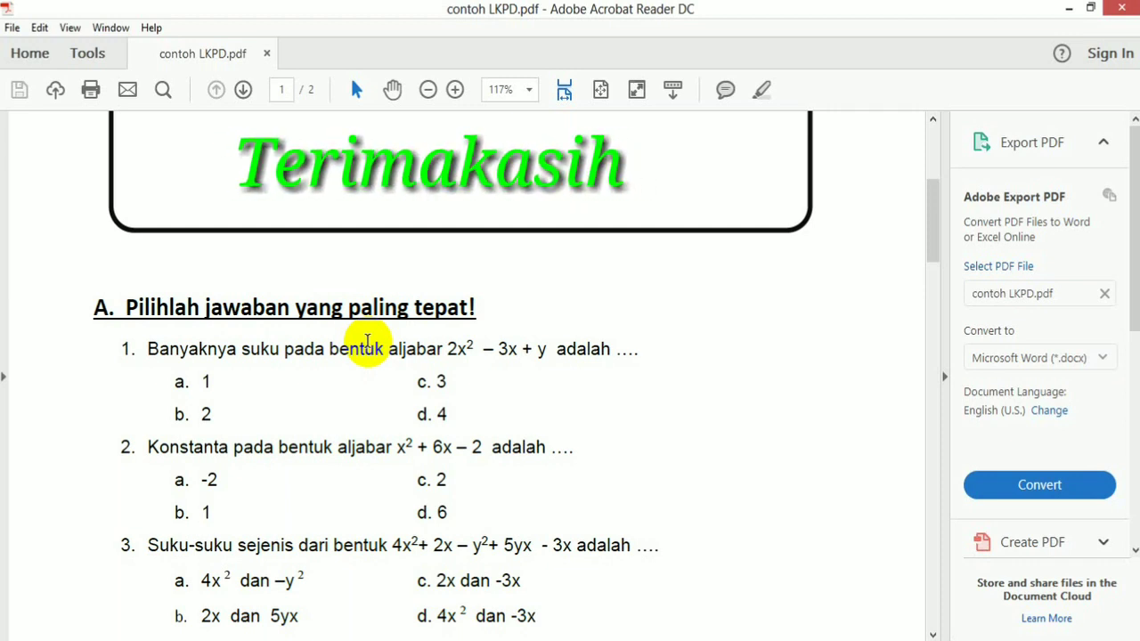
{"action": "scroll", "coordinate": [370, 346], "scroll_direction": "down", "scroll_amount": 4}
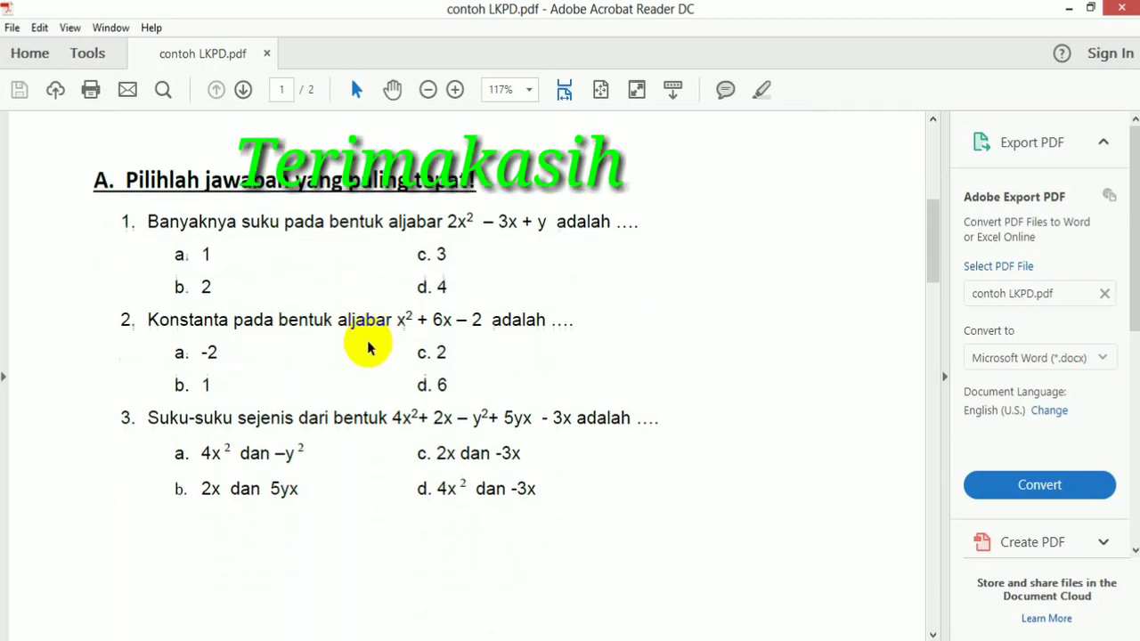